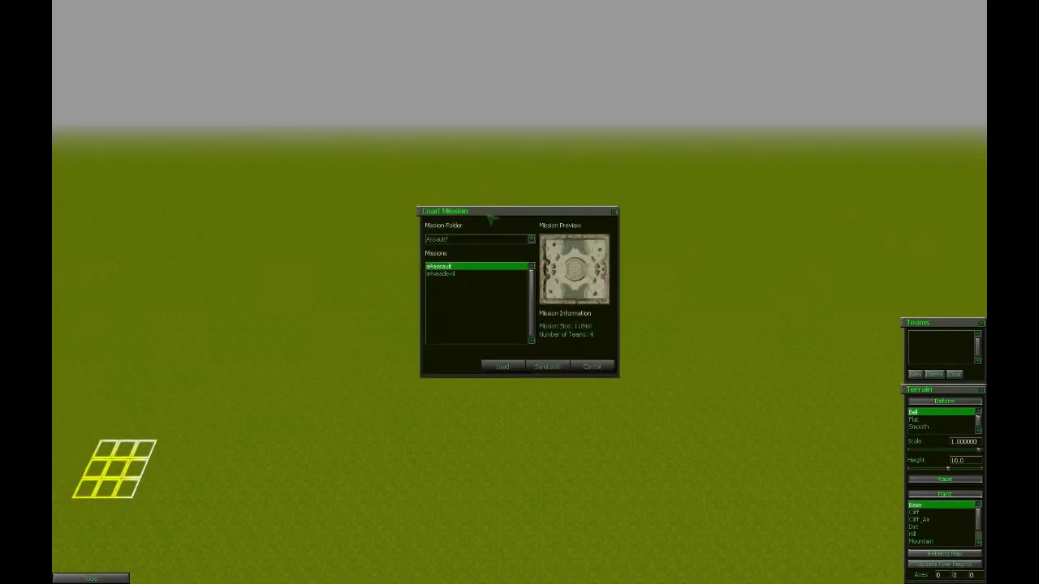
Load a mission from the Standard Multiplayer Missions folder
{"action": "left_click", "coordinate": [476, 247]}
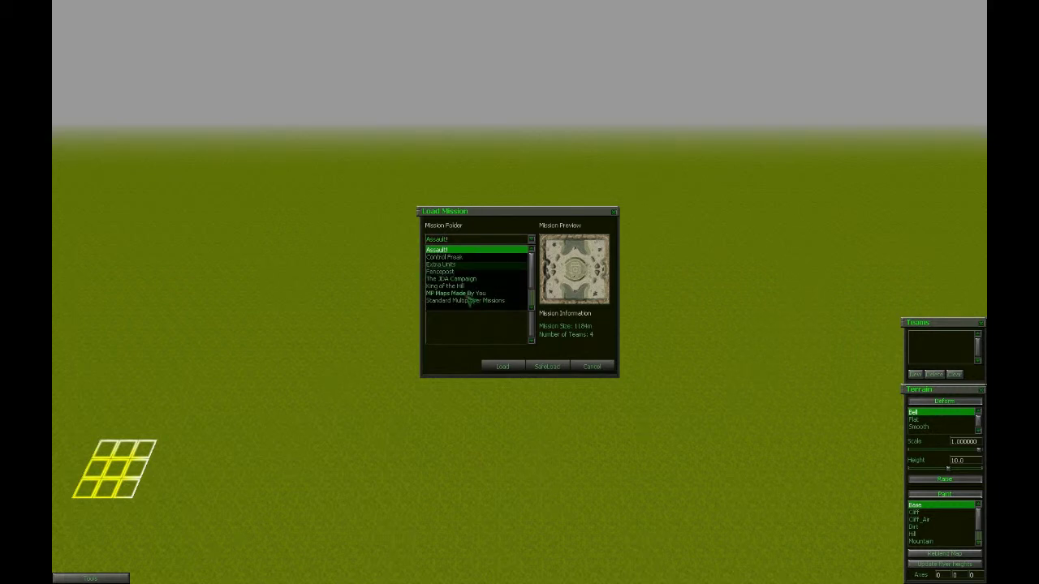
{"action": "left_click", "coordinate": [473, 301]}
{"action": "key", "text": "Return"}
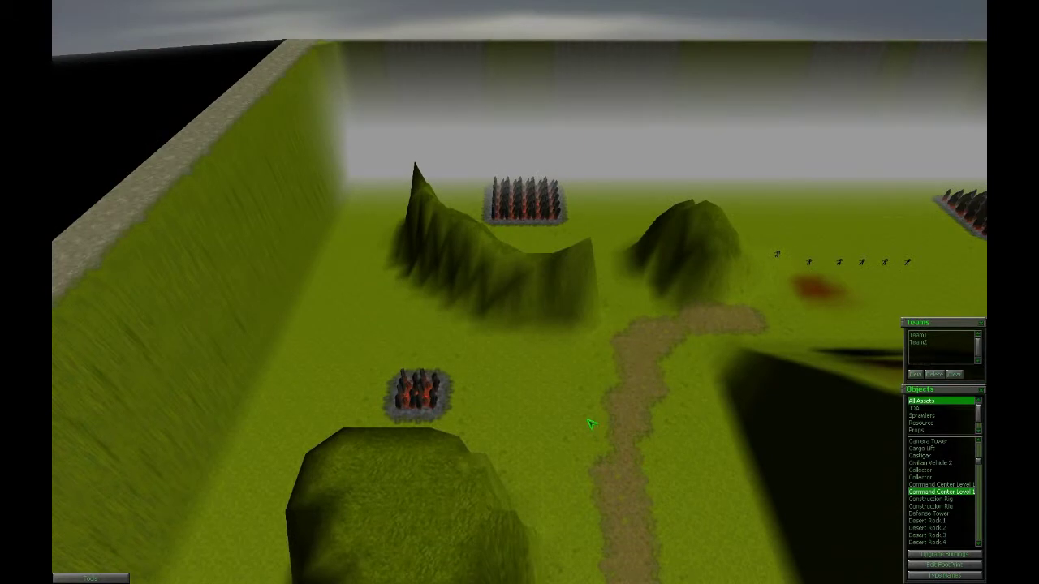
Drop the selected Command Center Level 1 onto the terrain
{"action": "left_click", "coordinate": [591, 420]}
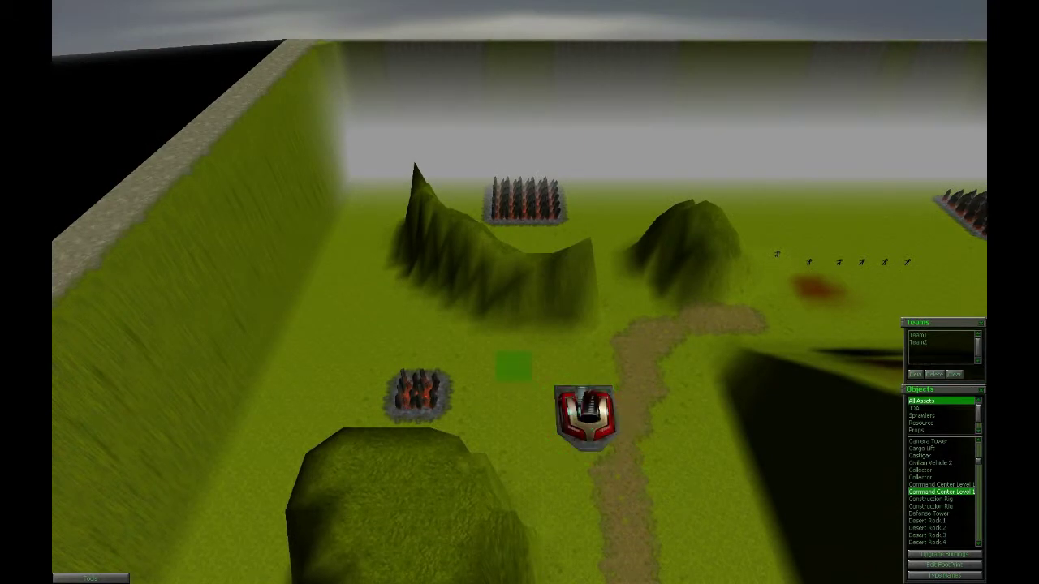
Set the Command Center down on the grass beside the dirt path
{"action": "left_click", "coordinate": [584, 416]}
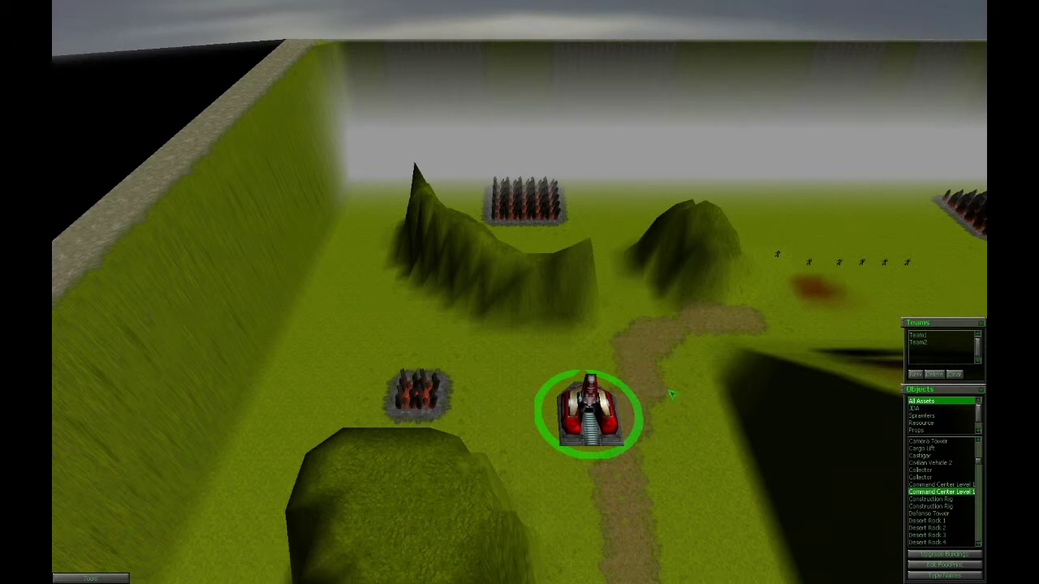
Pan the view and rotate the Command Center to a new facing
{"action": "middle_click_drag", "start_coordinate": [562, 475], "coordinate": [617, 455]}
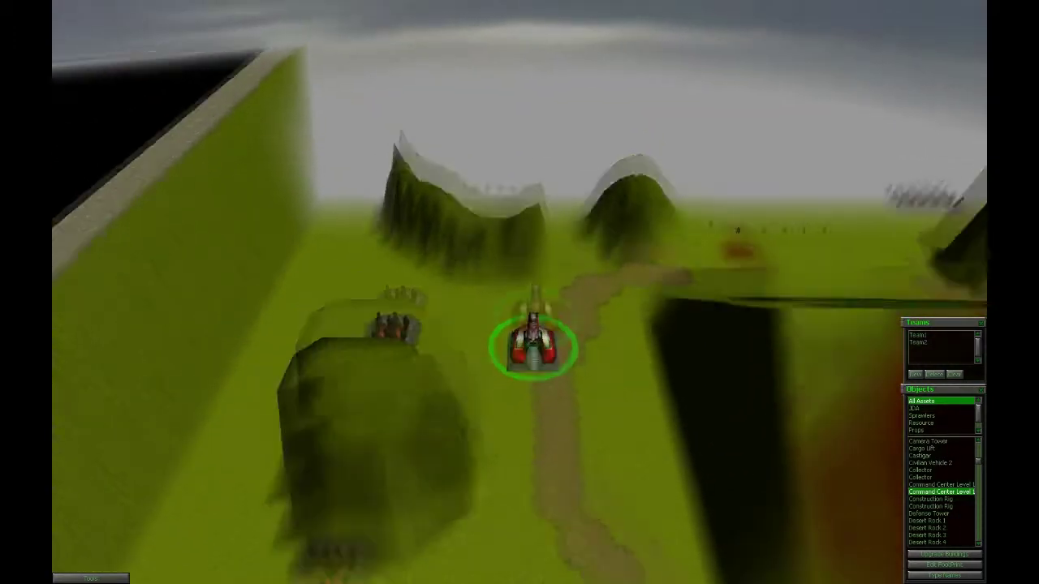
{"action": "scroll", "coordinate": [520, 325], "scroll_direction": "down", "scroll_amount": 3}
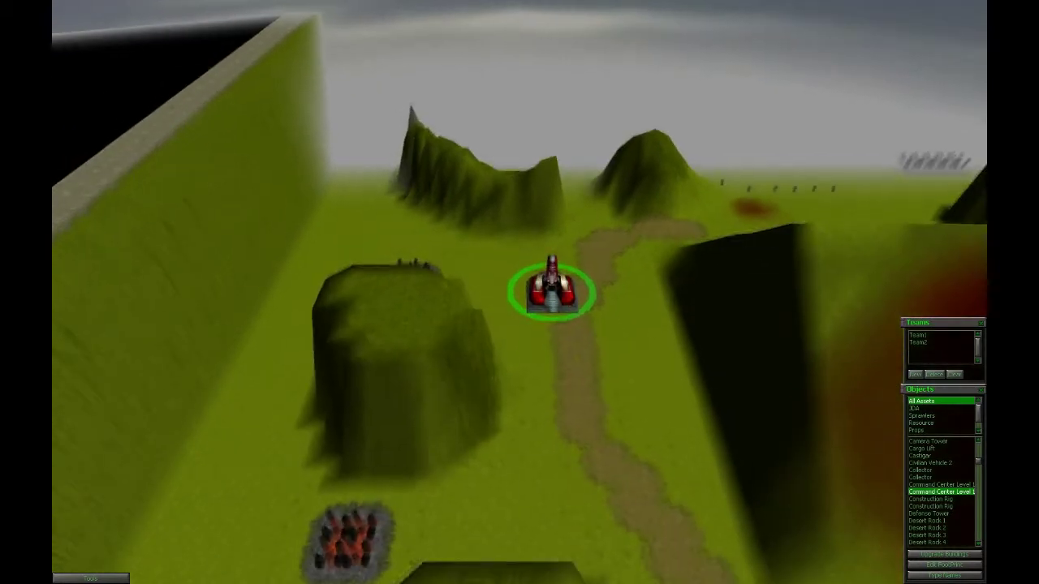
{"action": "scroll", "coordinate": [520, 324], "scroll_direction": "up", "scroll_amount": 3}
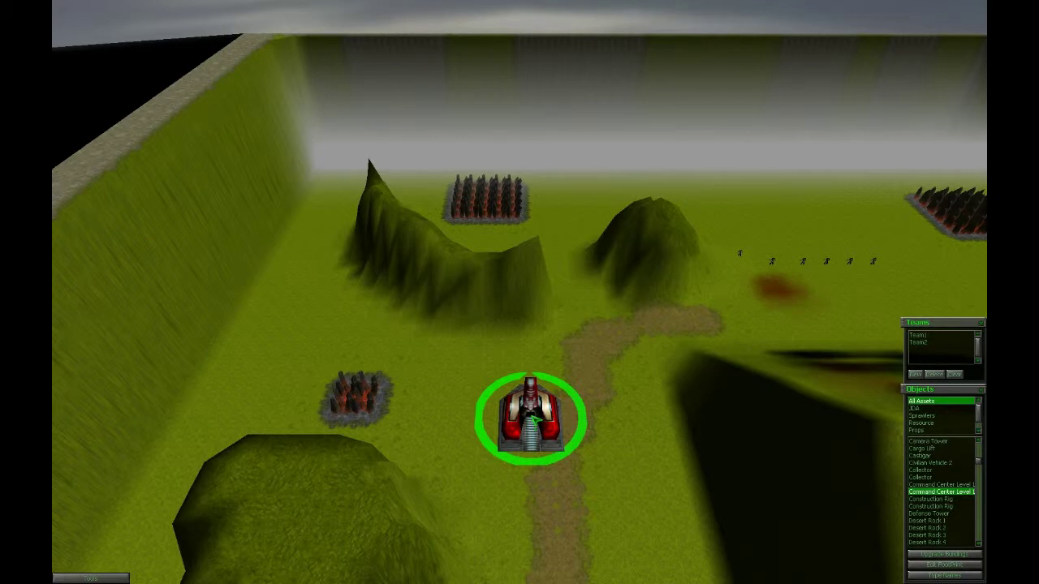
{"action": "key", "text": "Delete"}
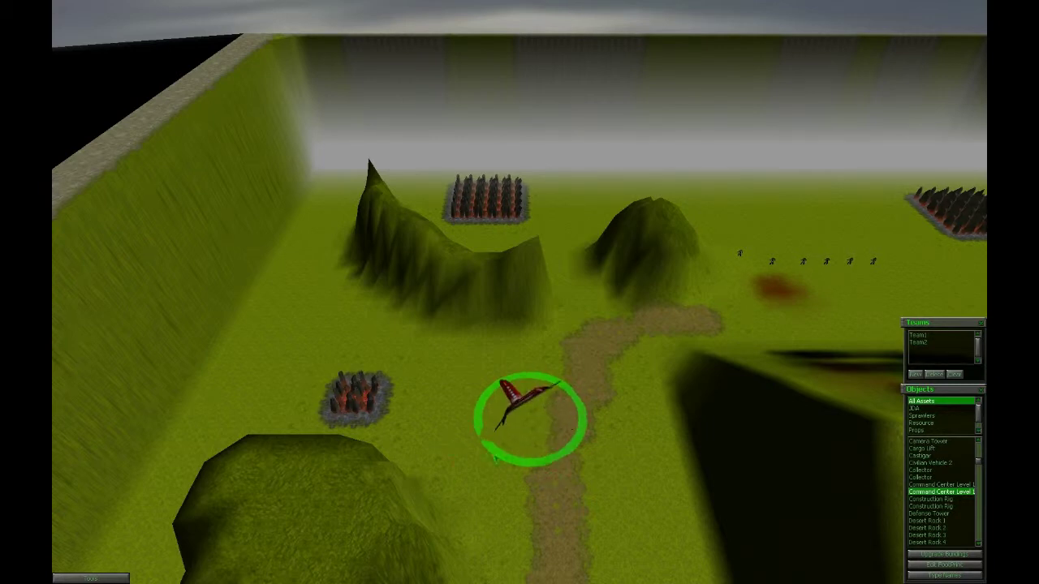
{"action": "scroll", "coordinate": [520, 451], "scroll_direction": "up", "scroll_amount": 3}
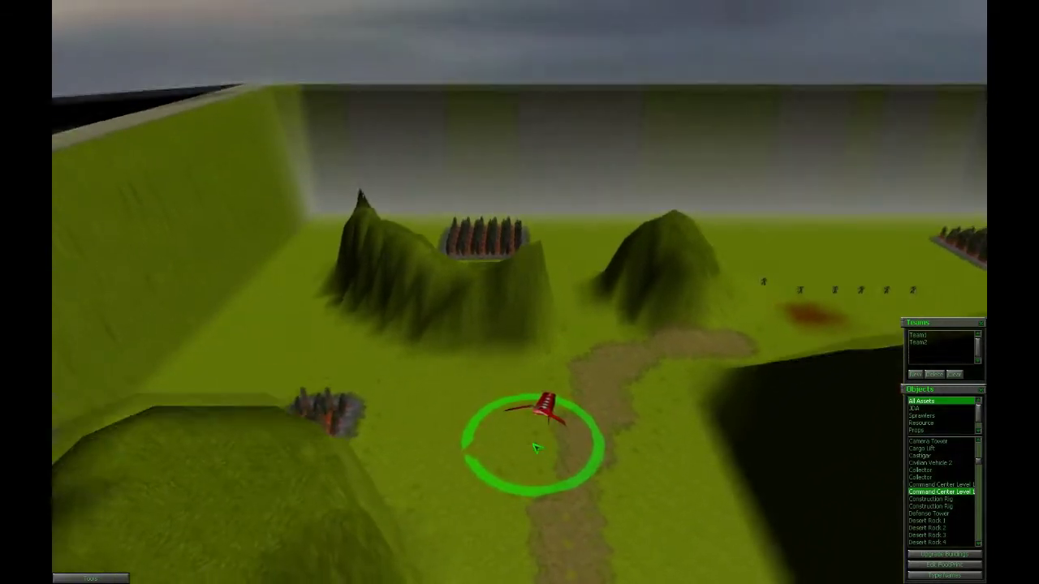
{"action": "scroll", "coordinate": [536, 448], "scroll_direction": "up", "scroll_amount": 3}
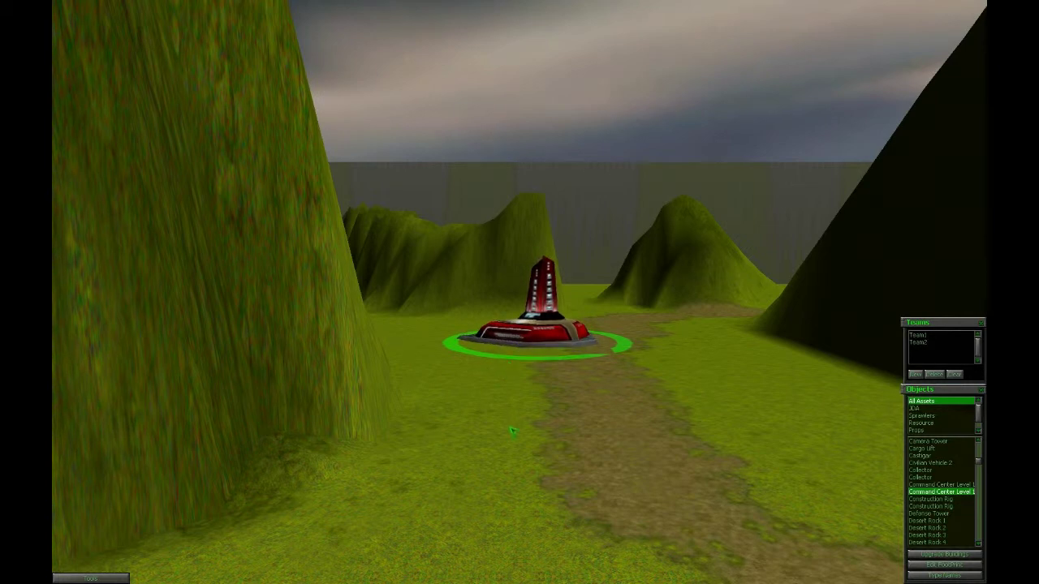
{"action": "scroll", "coordinate": [512, 431], "scroll_direction": "up", "scroll_amount": 3}
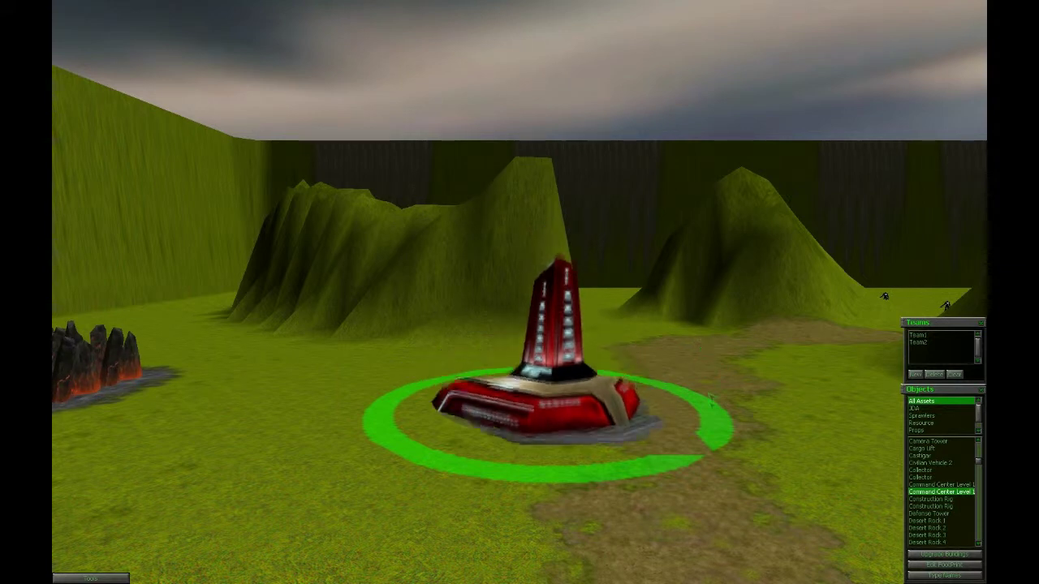
Lift the Command Center and raise a terrain mound beneath it
{"action": "left_click_drag", "start_coordinate": [711, 398], "coordinate": [703, 239]}
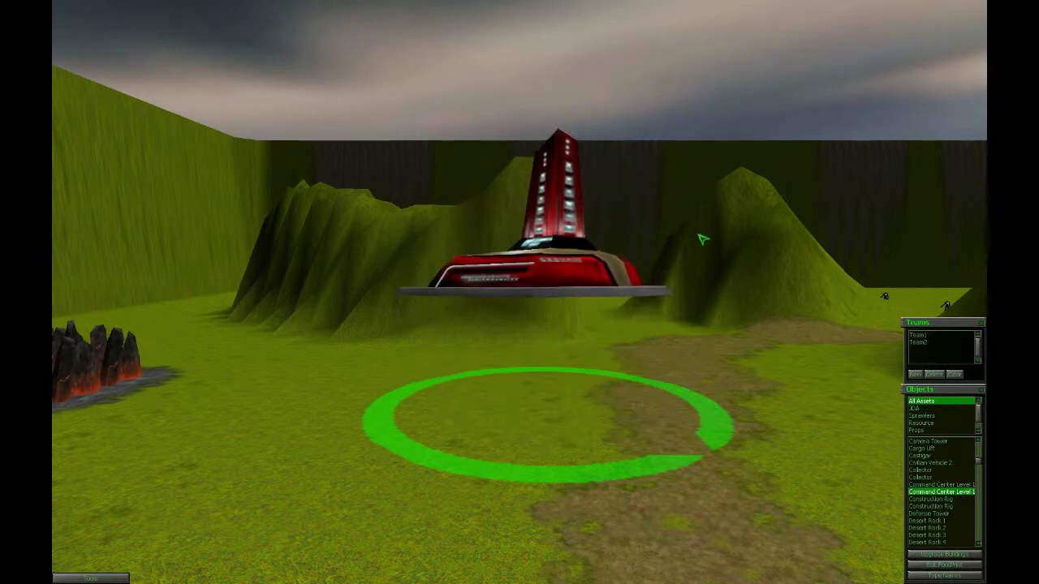
{"action": "left_click", "coordinate": [642, 323]}
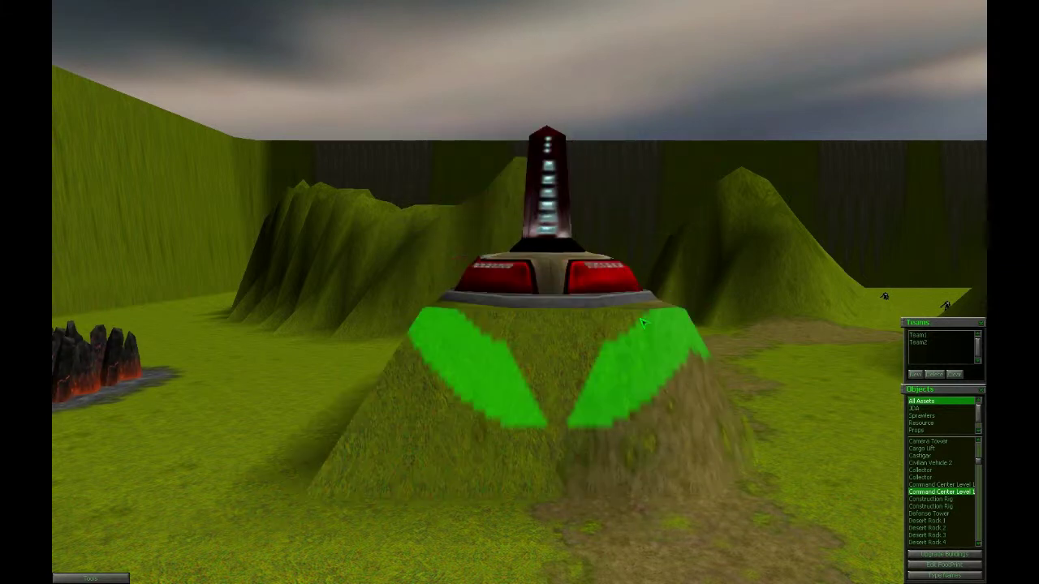
{"action": "key", "text": "Up"}
{"action": "key", "text": "Up"}
{"action": "key", "text": "Up"}
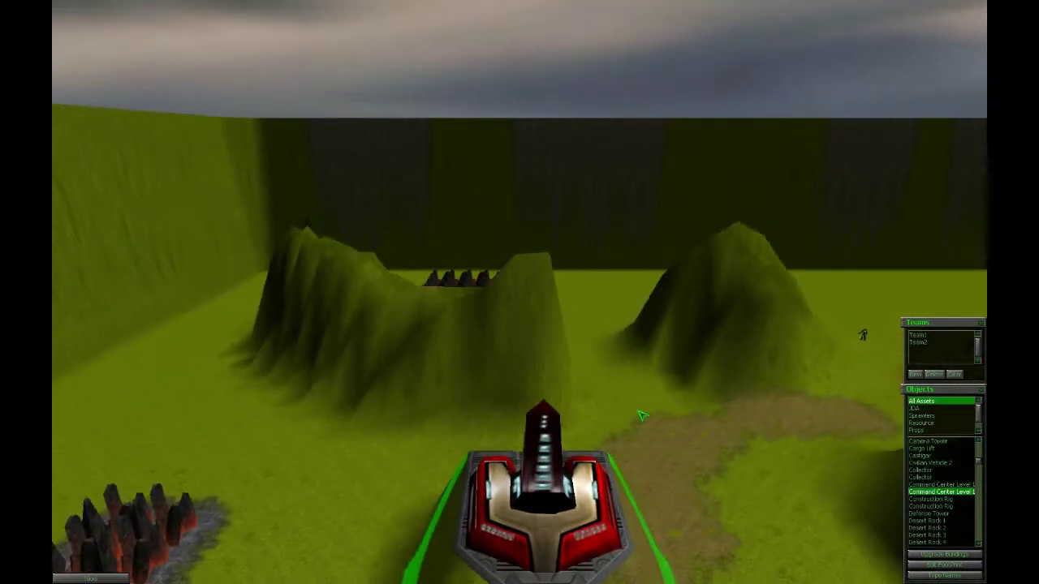
{"action": "key", "text": "Down"}
{"action": "key", "text": "Down"}
{"action": "key", "text": "Down"}
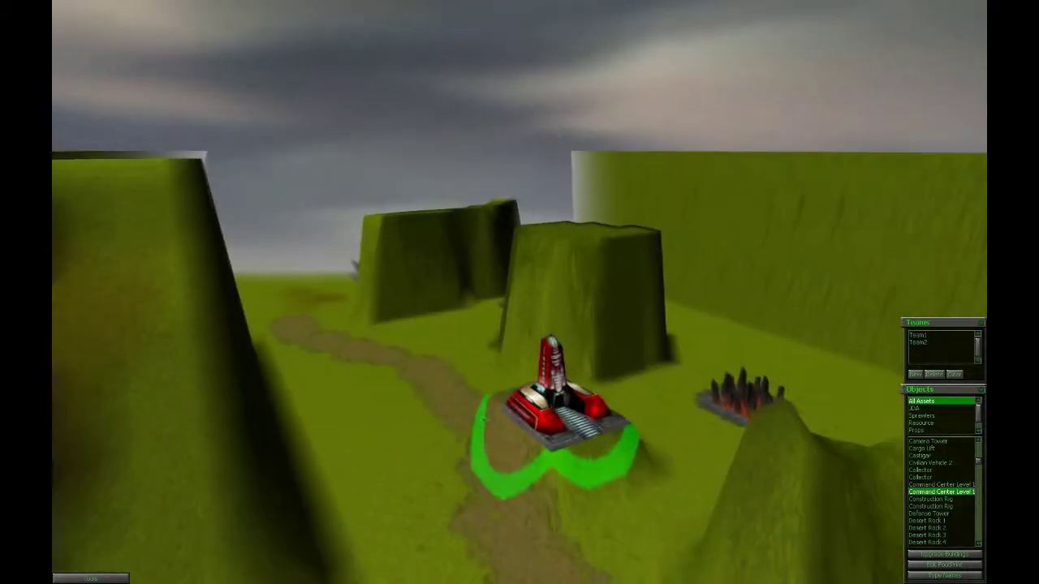
{"action": "key", "text": "Down"}
{"action": "key", "text": "Down"}
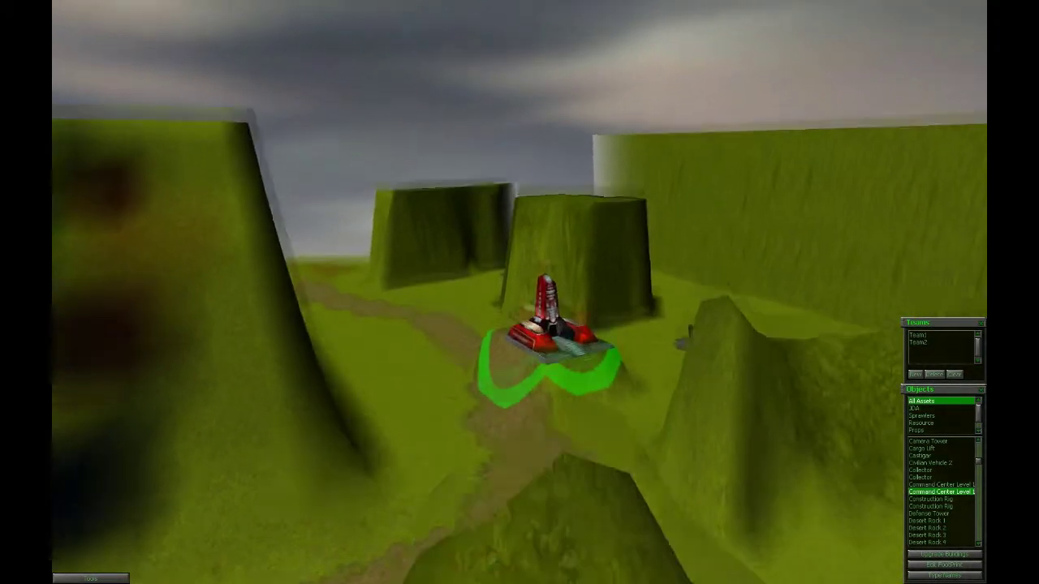
{"action": "key", "text": "Up"}
{"action": "key", "text": "Up"}
Inspect the mound from several camera distances, then delete the Command Center
{"action": "key", "text": "Down"}
{"action": "key", "text": "Up"}
{"action": "key", "text": "Down"}
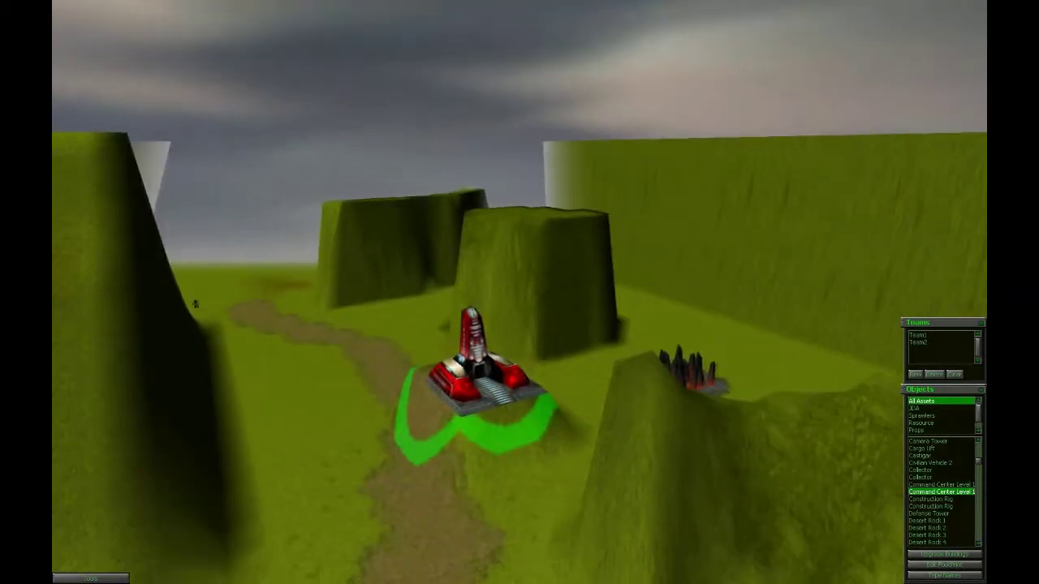
{"action": "key", "text": "Up"}
{"action": "key", "text": "Down"}
{"action": "key", "text": "Up"}
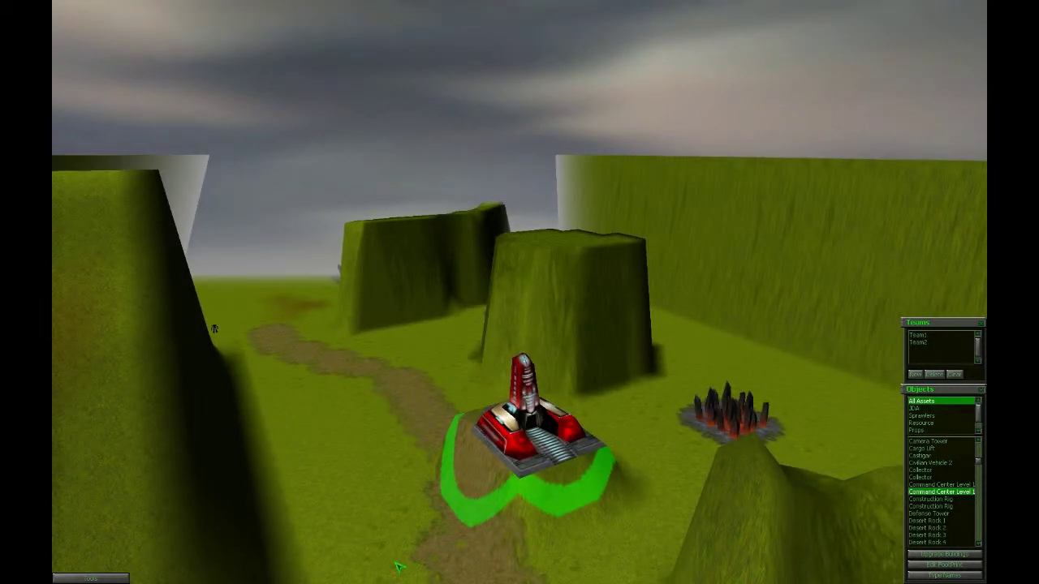
{"action": "key", "text": "Delete"}
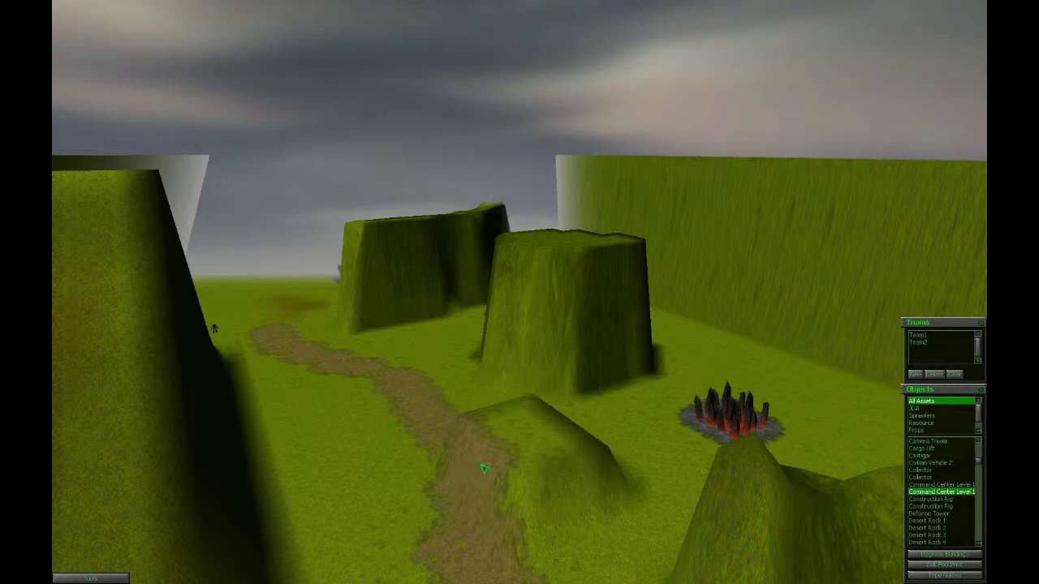
Fly to the high-walled enclosure and select the newly placed Public Teleport there
{"action": "key", "text": "Down"}
{"action": "key", "text": "Down"}
{"action": "key", "text": "Down"}
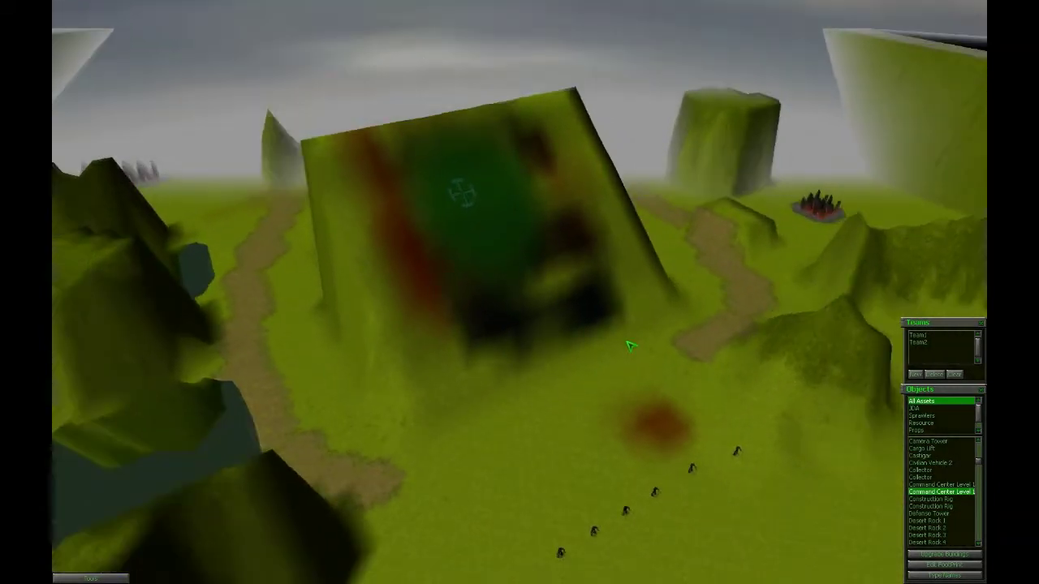
{"action": "key", "text": "Left"}
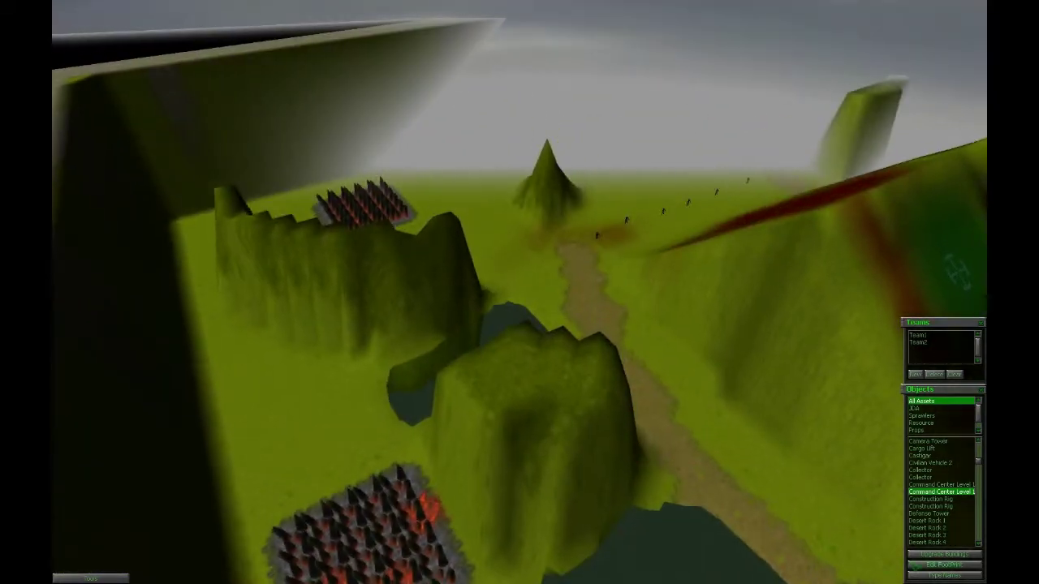
{"action": "scroll", "coordinate": [972, 501], "scroll_direction": "down", "scroll_amount": 3}
{"action": "scroll", "coordinate": [972, 501], "scroll_direction": "down", "scroll_amount": 3}
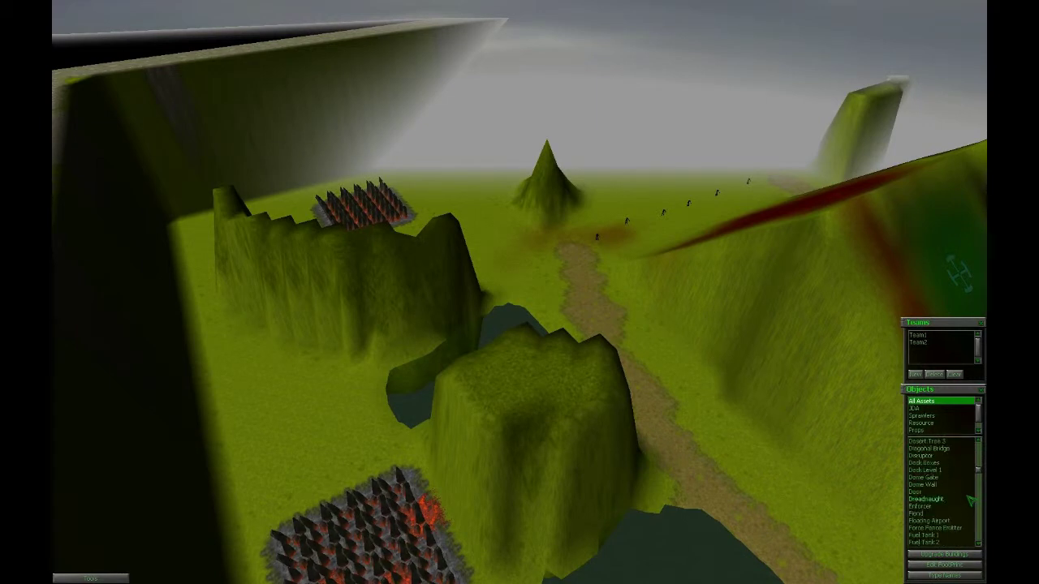
{"action": "scroll", "coordinate": [972, 501], "scroll_direction": "down", "scroll_amount": 4}
{"action": "scroll", "coordinate": [972, 501], "scroll_direction": "down", "scroll_amount": 3}
{"action": "scroll", "coordinate": [971, 501], "scroll_direction": "down", "scroll_amount": 2}
{"action": "scroll", "coordinate": [970, 502], "scroll_direction": "down", "scroll_amount": 3}
{"action": "scroll", "coordinate": [966, 505], "scroll_direction": "down", "scroll_amount": 2}
{"action": "scroll", "coordinate": [964, 505], "scroll_direction": "down", "scroll_amount": 2}
{"action": "scroll", "coordinate": [964, 507], "scroll_direction": "down", "scroll_amount": 2}
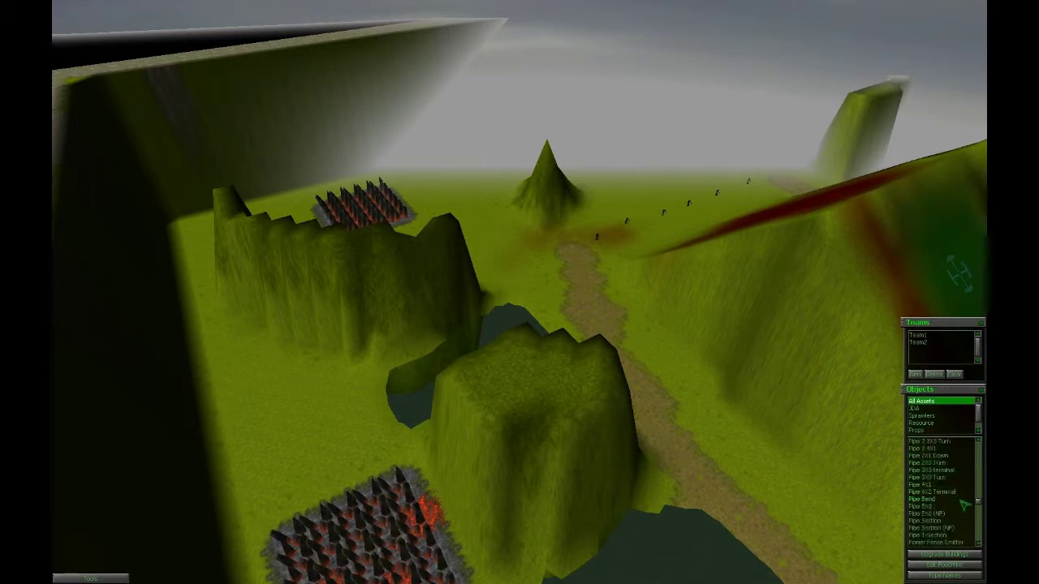
{"action": "scroll", "coordinate": [962, 508], "scroll_direction": "down", "scroll_amount": 2}
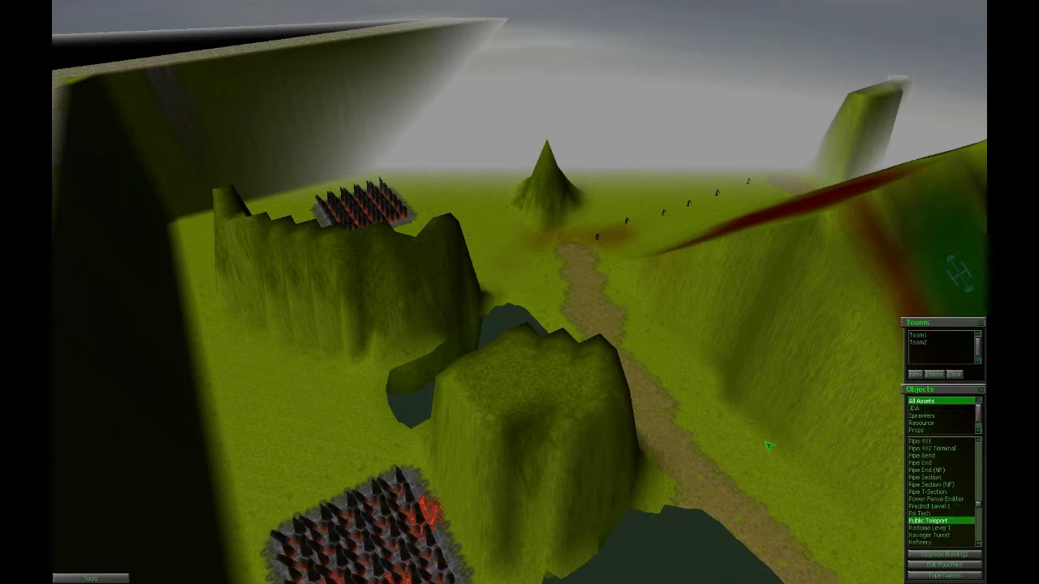
{"action": "key", "text": "Up"}
{"action": "key", "text": "Left"}
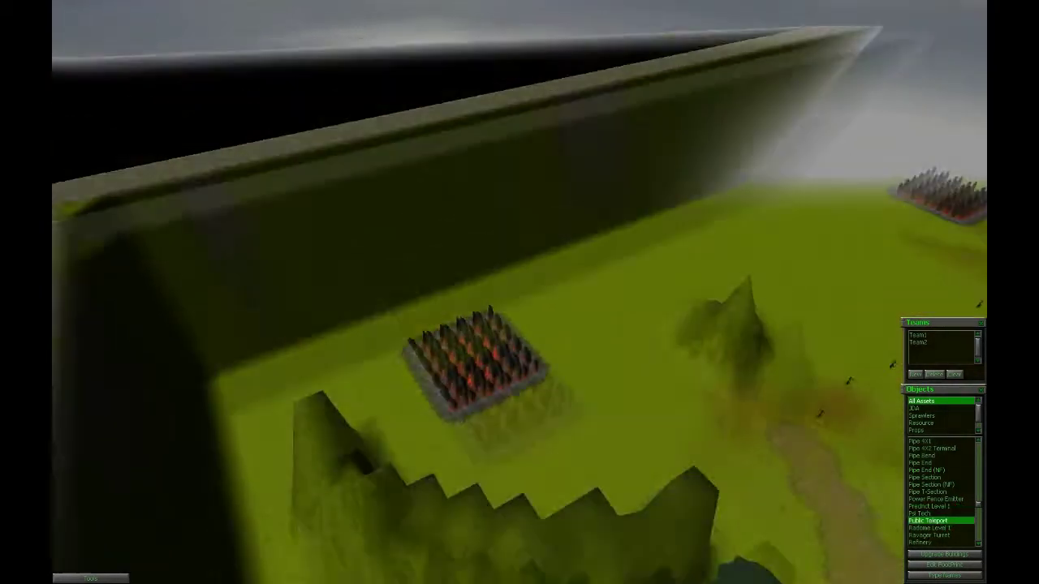
{"action": "key", "text": "Left"}
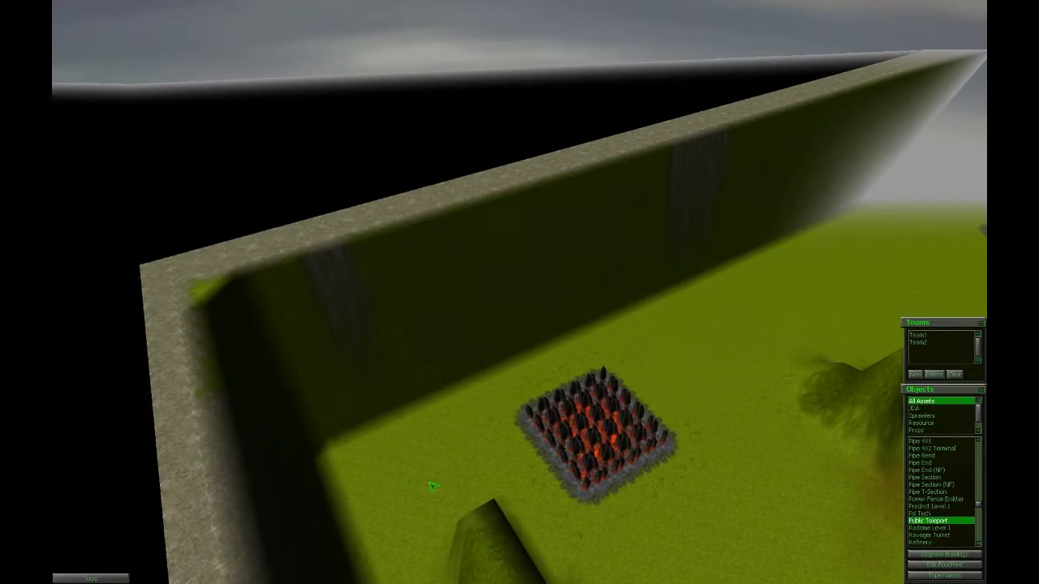
{"action": "left_click_drag", "start_coordinate": [328, 425], "coordinate": [435, 497]}
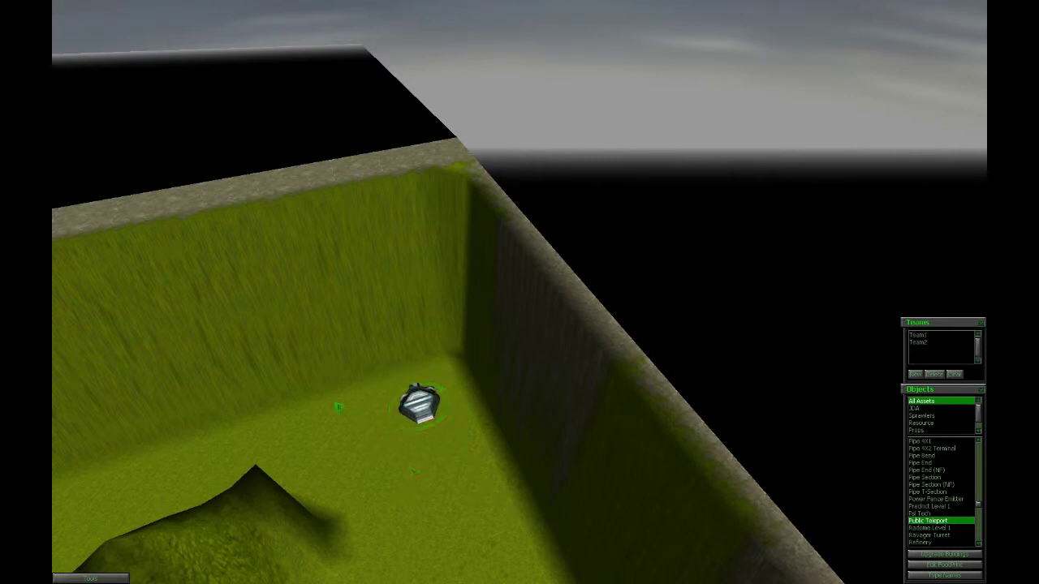
{"action": "left_click", "coordinate": [416, 402]}
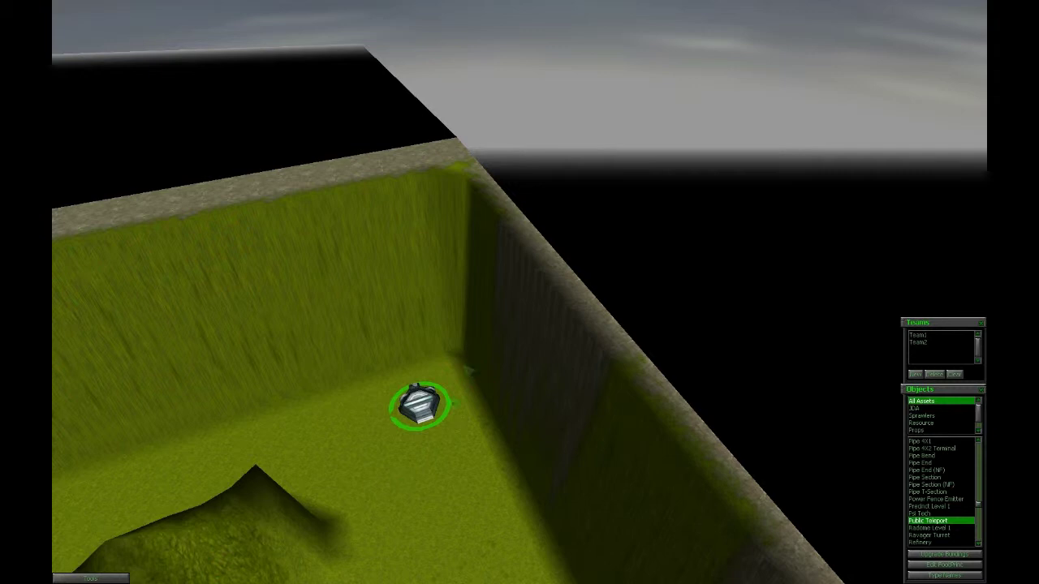
{"action": "key", "text": "Left"}
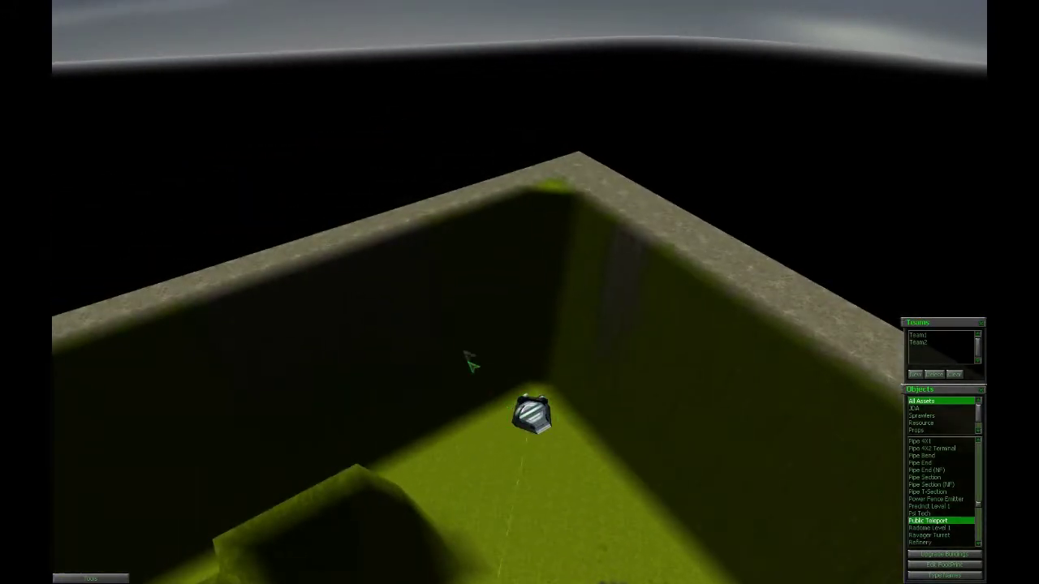
Select the first teleport, then place a second Public Teleport in another walled corner
{"action": "left_click_drag", "start_coordinate": [463, 347], "coordinate": [627, 494]}
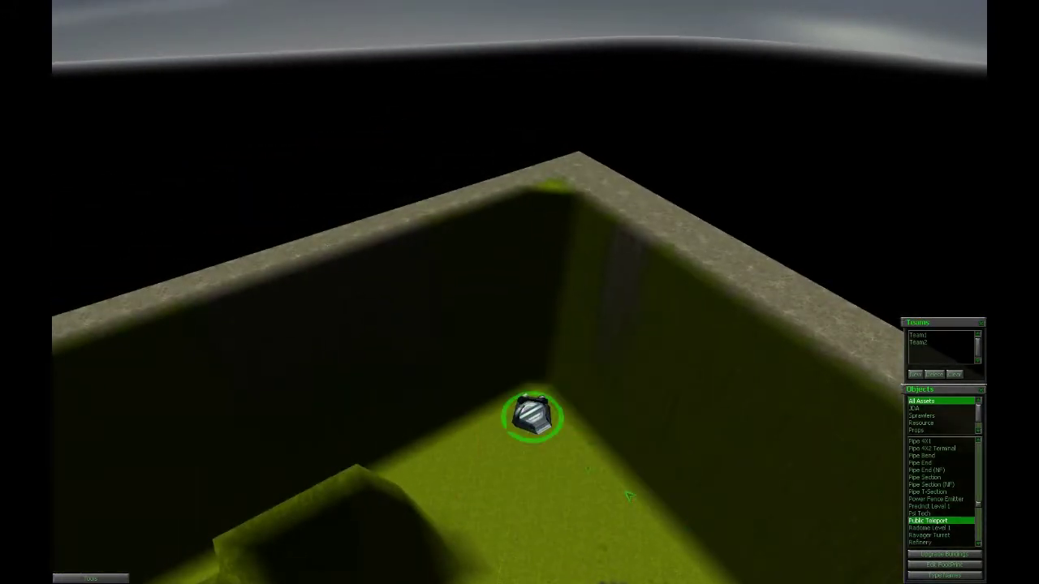
{"action": "right_click_drag", "start_coordinate": [627, 494], "coordinate": [520, 292]}
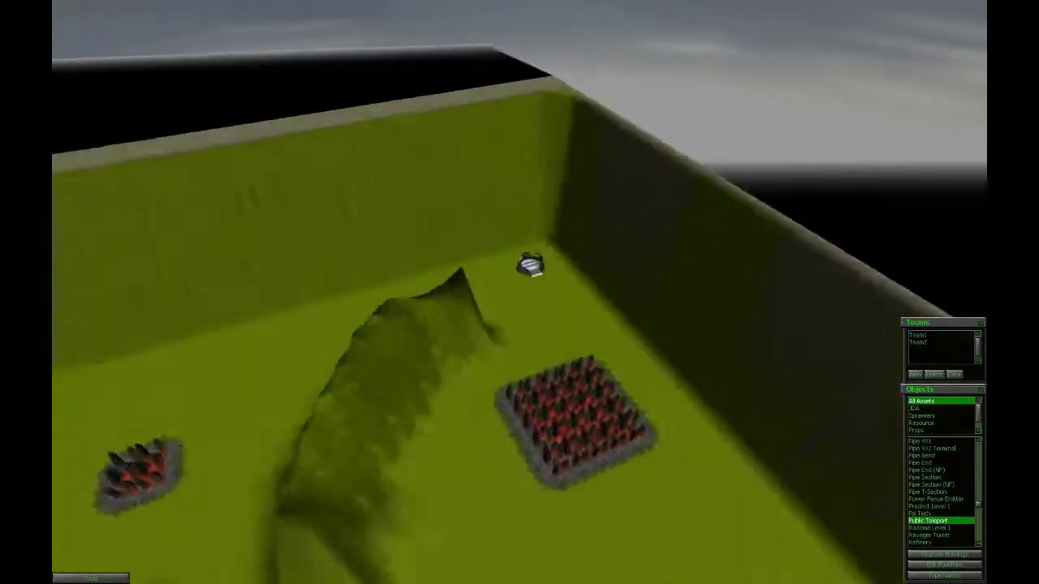
{"action": "right_click_drag", "start_coordinate": [519, 292], "coordinate": [505, 392]}
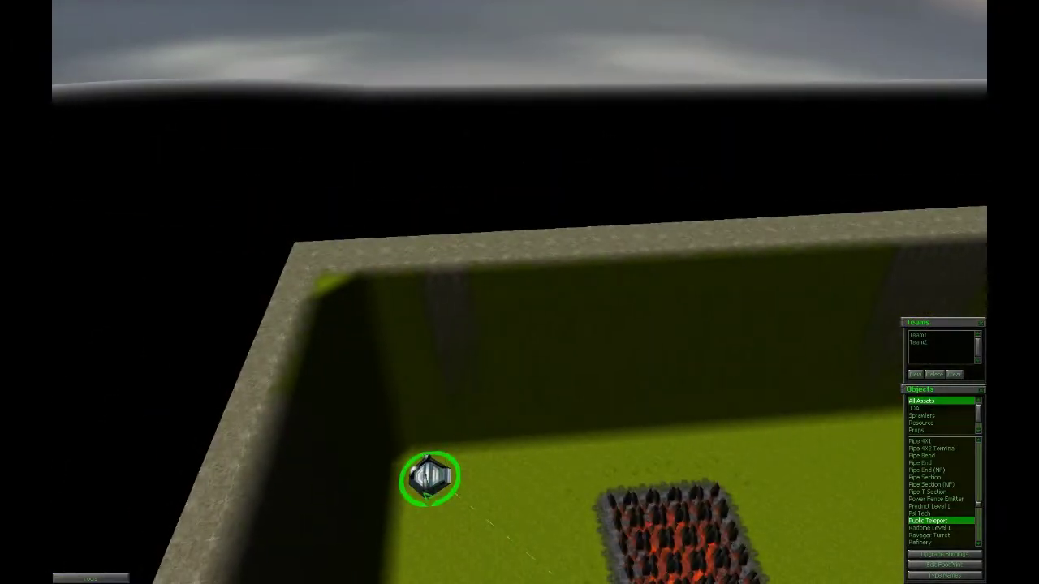
{"action": "middle_click_drag", "start_coordinate": [506, 487], "coordinate": [614, 459]}
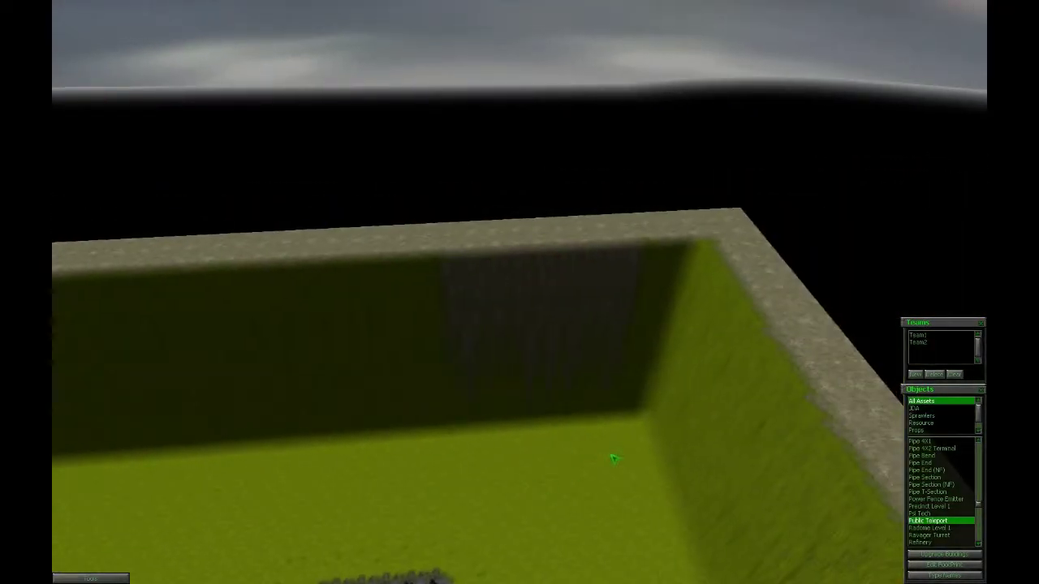
{"action": "left_click", "coordinate": [613, 459]}
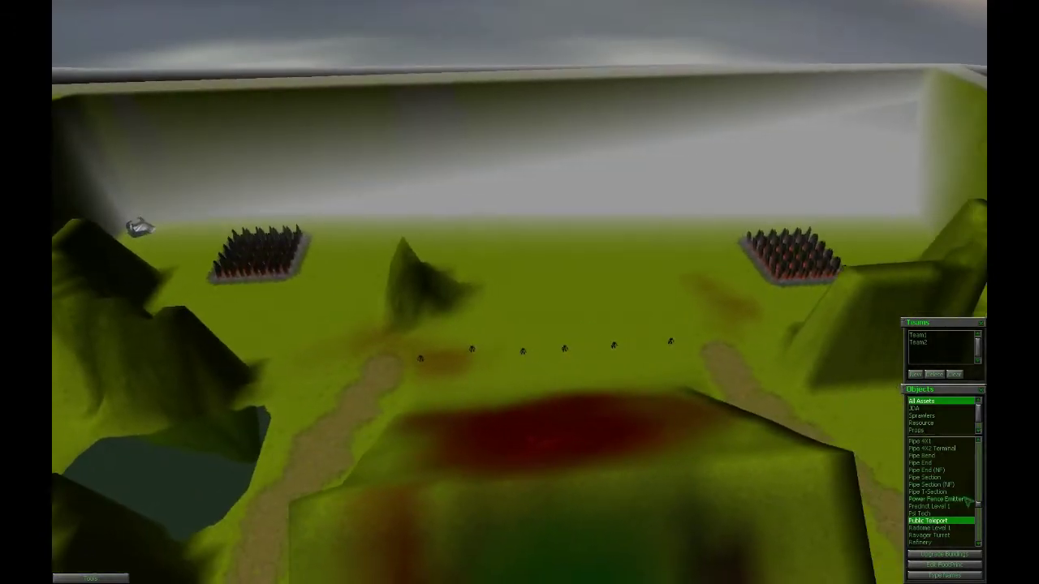
{"action": "scroll", "coordinate": [948, 536], "scroll_direction": "down", "scroll_amount": 2}
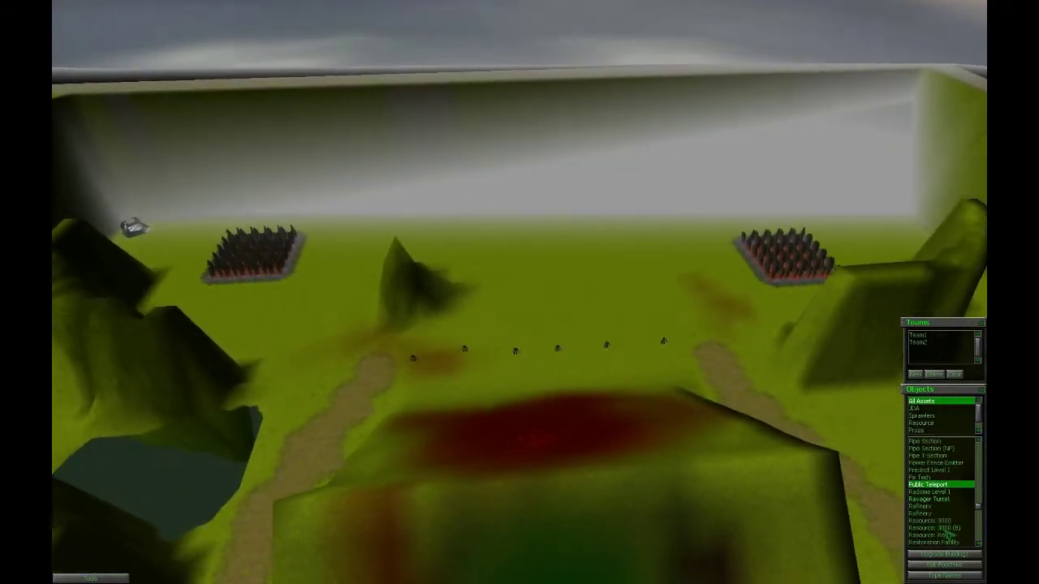
{"action": "scroll", "coordinate": [948, 531], "scroll_direction": "up", "scroll_amount": 2}
{"action": "scroll", "coordinate": [950, 519], "scroll_direction": "up", "scroll_amount": 2}
{"action": "scroll", "coordinate": [951, 508], "scroll_direction": "up", "scroll_amount": 2}
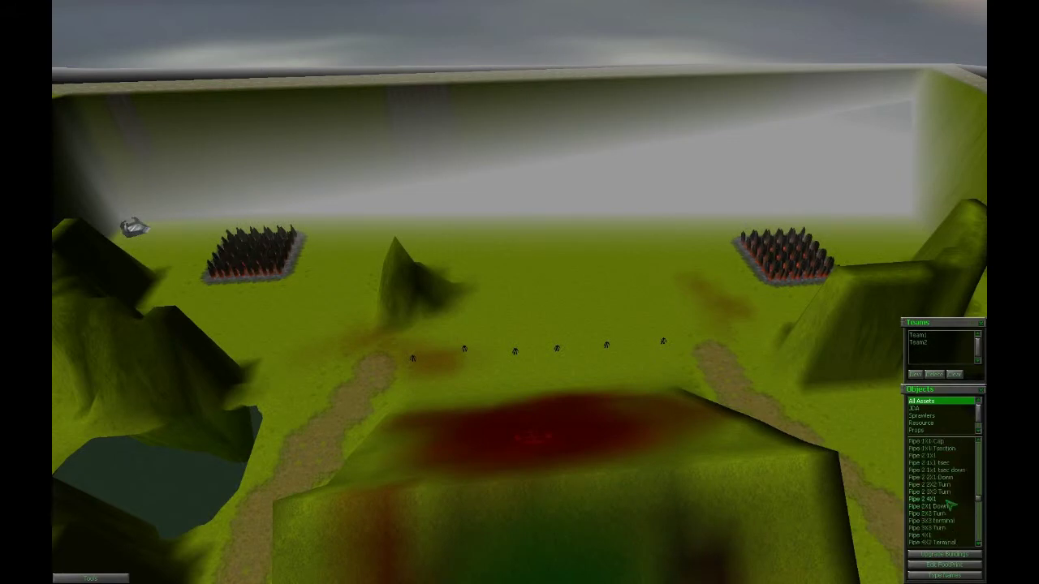
{"action": "scroll", "coordinate": [950, 503], "scroll_direction": "up", "scroll_amount": 3}
{"action": "scroll", "coordinate": [949, 503], "scroll_direction": "up", "scroll_amount": 2}
{"action": "scroll", "coordinate": [949, 503], "scroll_direction": "up", "scroll_amount": 3}
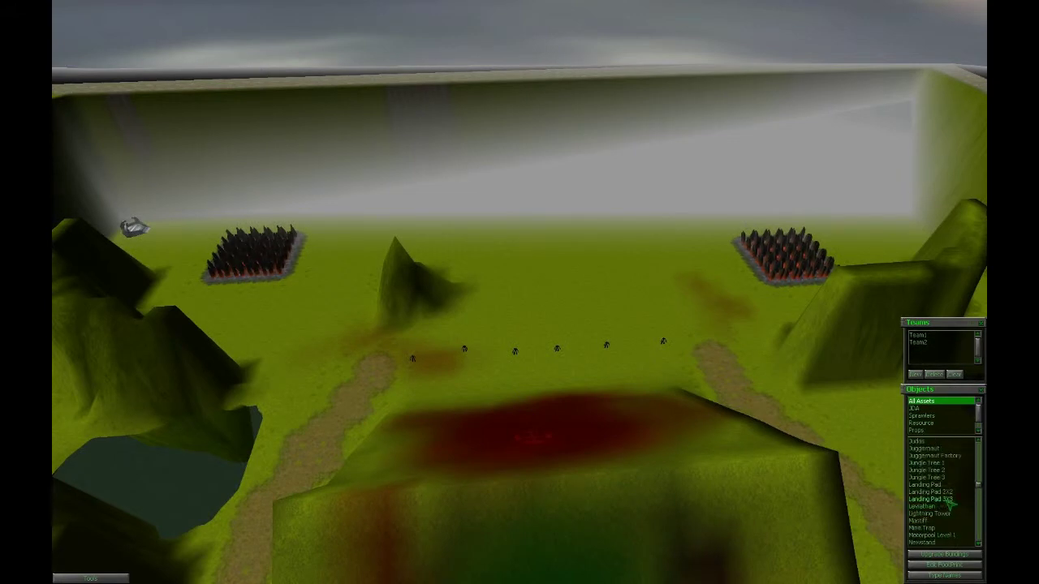
{"action": "scroll", "coordinate": [948, 503], "scroll_direction": "up", "scroll_amount": 2}
{"action": "scroll", "coordinate": [947, 504], "scroll_direction": "up", "scroll_amount": 3}
{"action": "scroll", "coordinate": [948, 506], "scroll_direction": "up", "scroll_amount": 3}
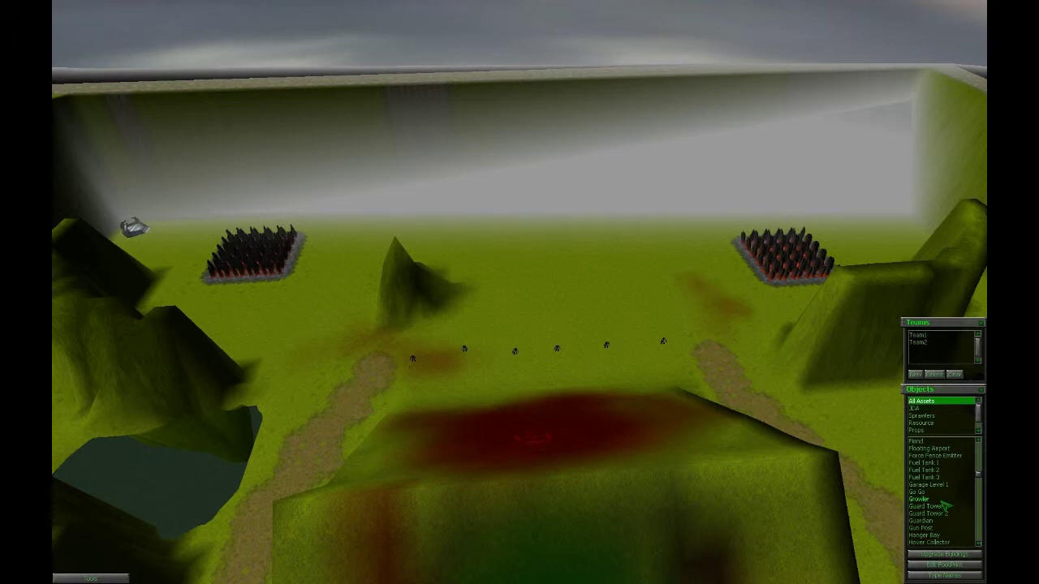
Place two Guard Tower 1 units flanking the dirt path and box-select both
{"action": "left_click", "coordinate": [942, 508]}
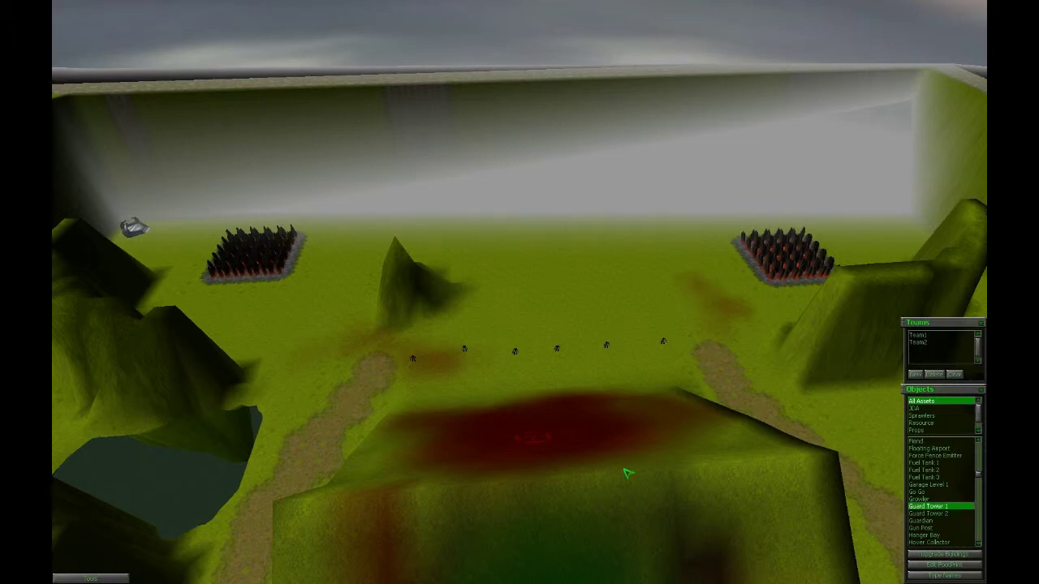
{"action": "key", "text": "Up"}
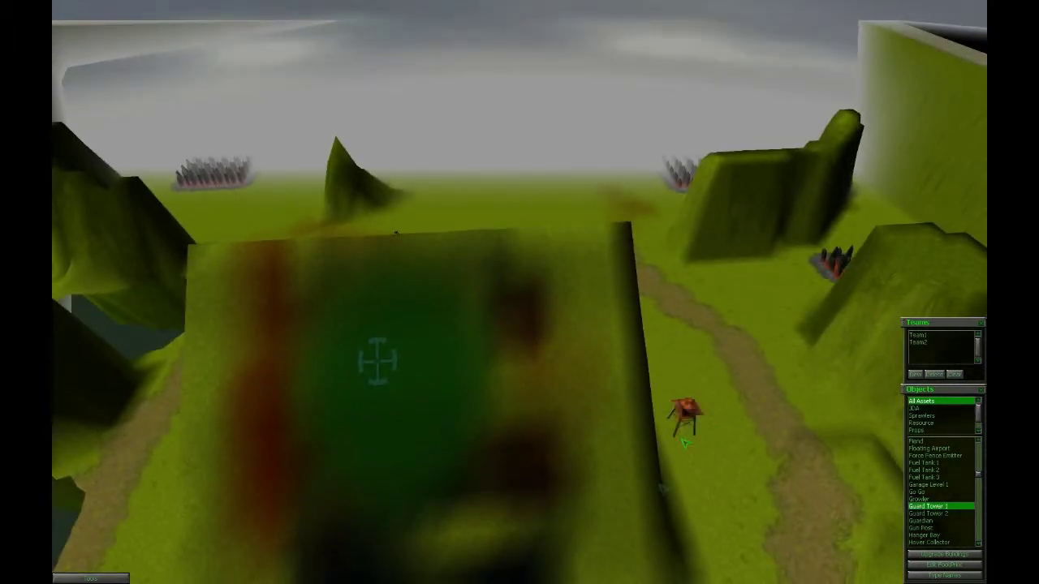
{"action": "key", "text": "Right"}
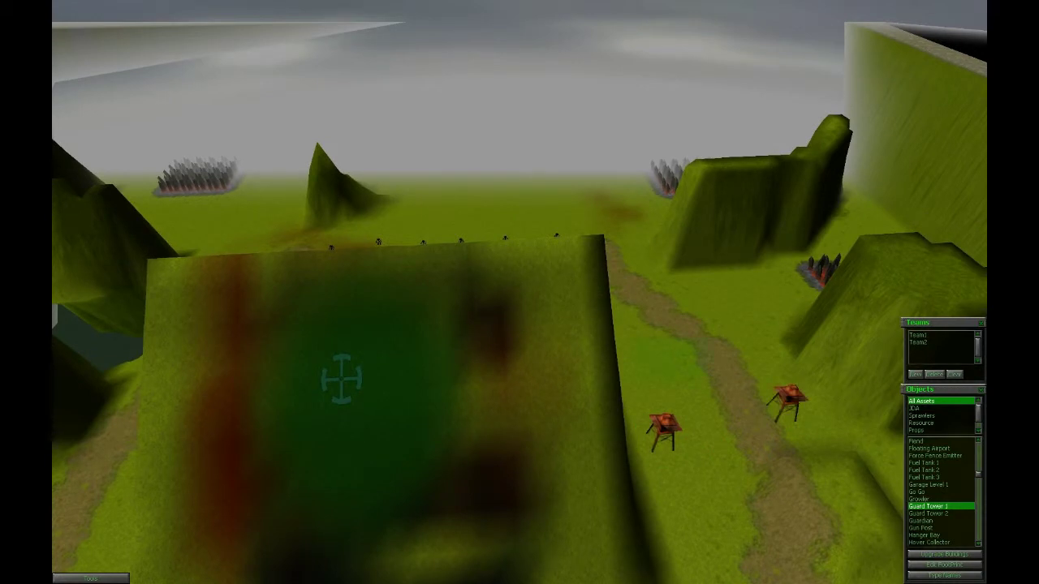
{"action": "left_click_drag", "start_coordinate": [634, 382], "coordinate": [764, 462]}
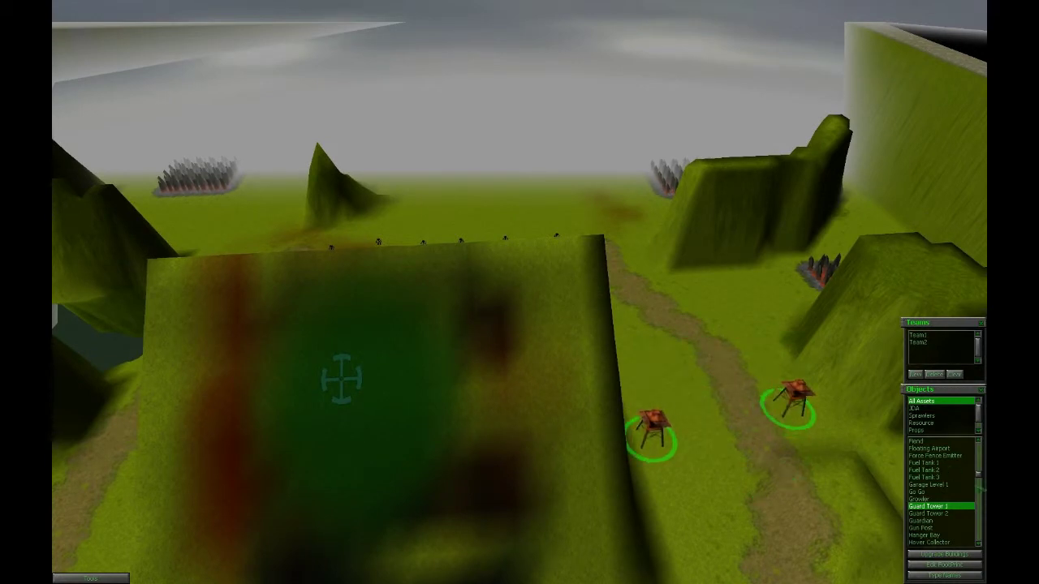
{"action": "left_click", "coordinate": [926, 528]}
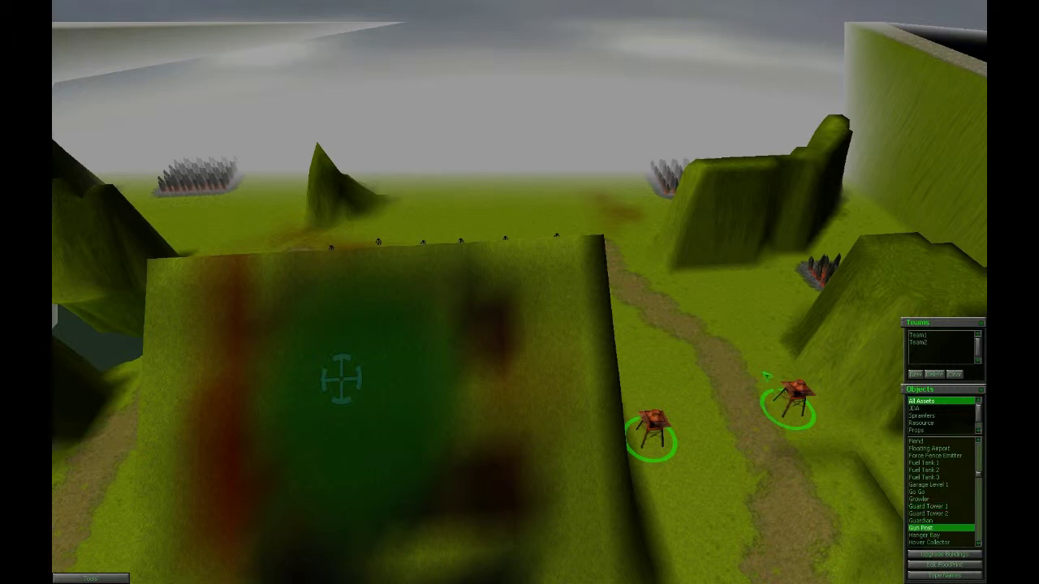
Box-select the two gun posts and link them with a yellow beam
{"action": "key", "text": "Up"}
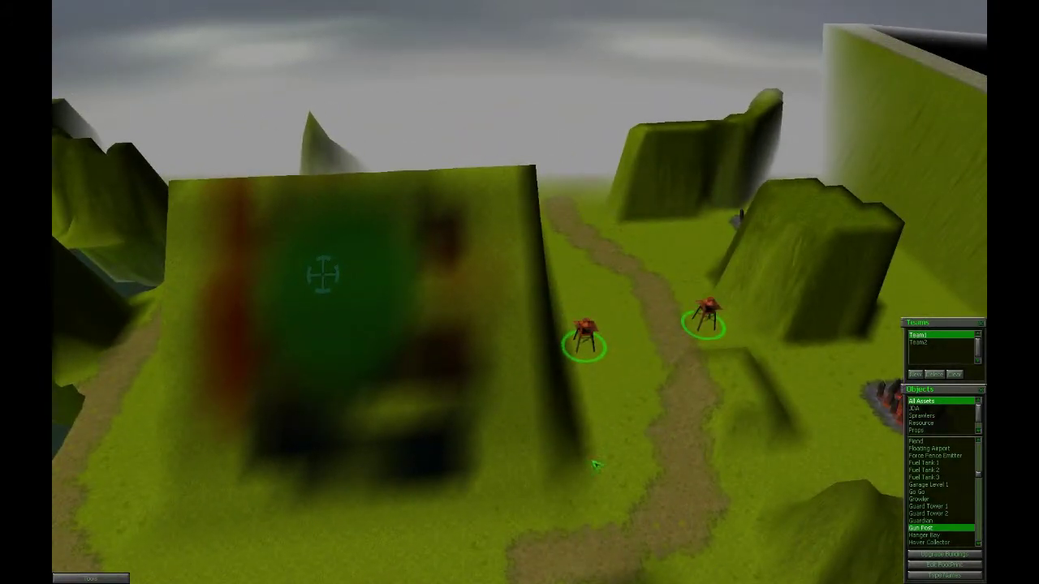
{"action": "left_click_drag", "start_coordinate": [572, 418], "coordinate": [710, 517]}
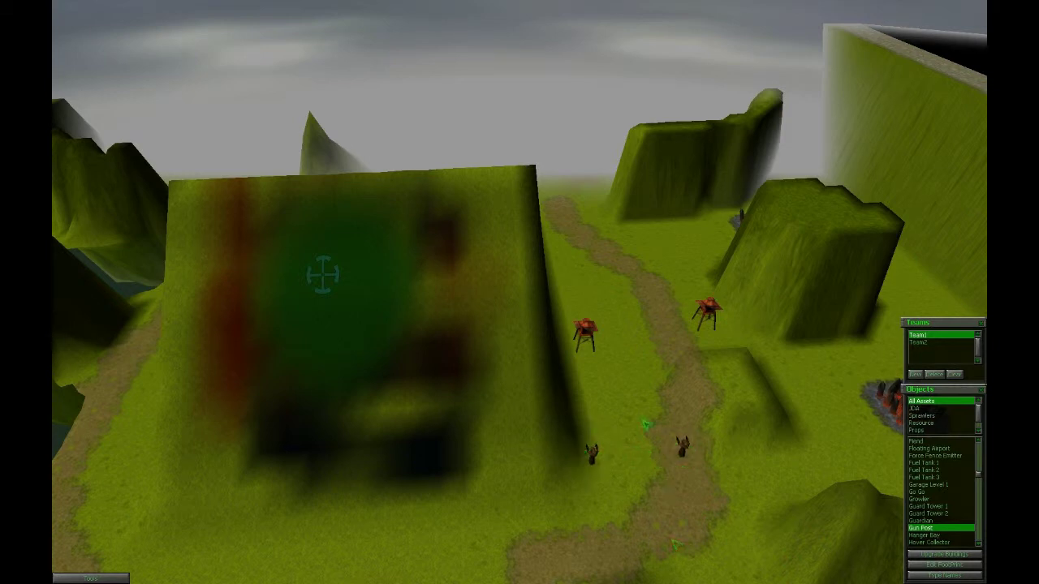
{"action": "left_click_drag", "start_coordinate": [639, 418], "coordinate": [747, 504]}
{"action": "left_click", "coordinate": [593, 461]}
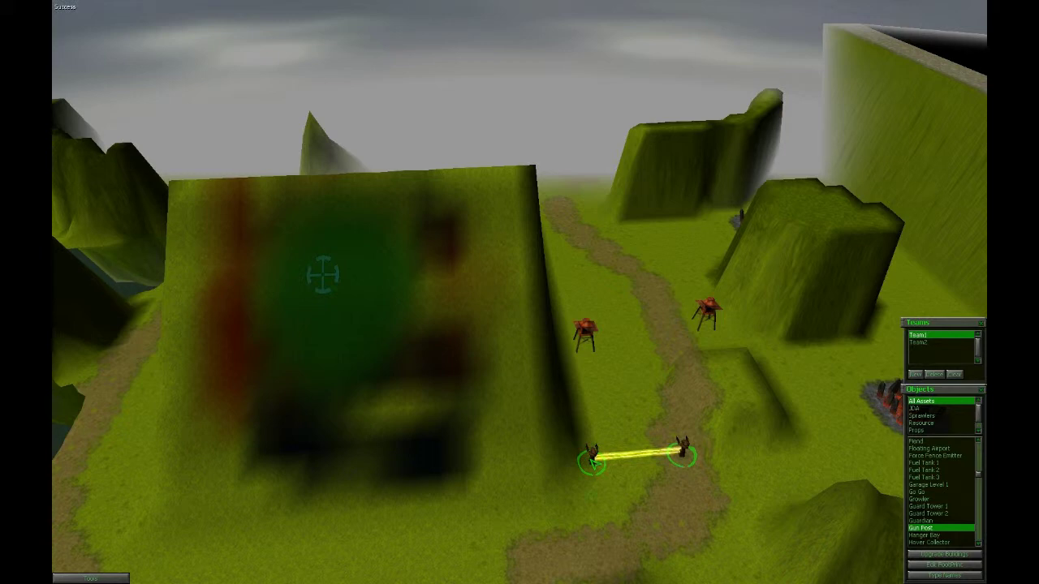
{"action": "key", "text": "Up"}
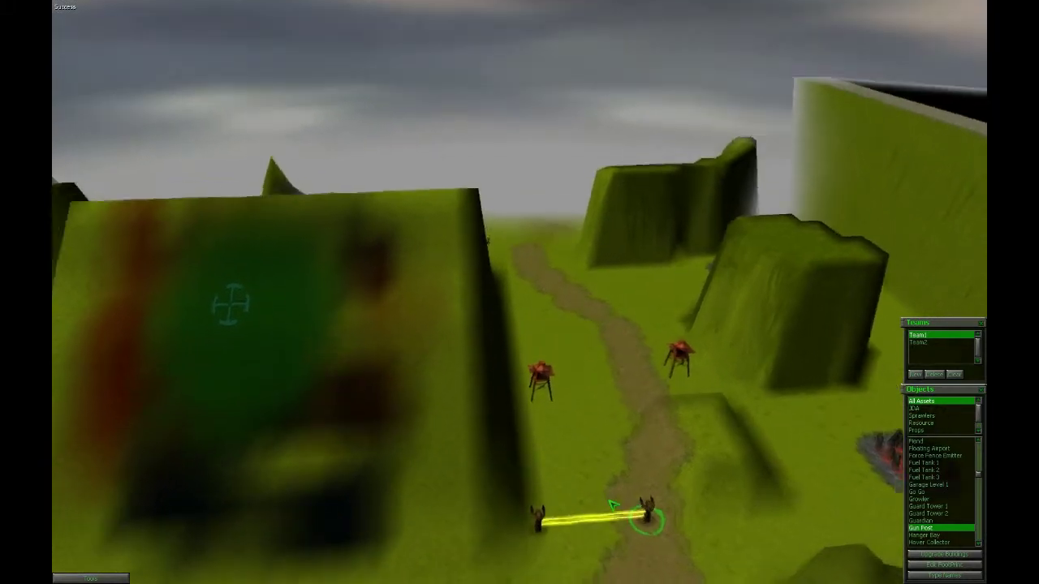
{"action": "key", "text": "Down"}
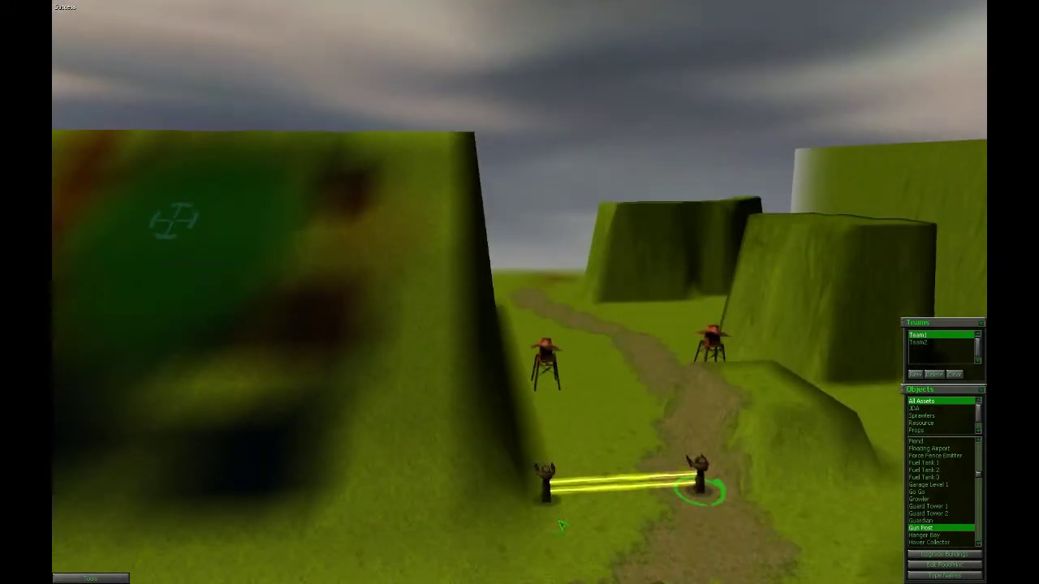
{"action": "key", "text": "Down"}
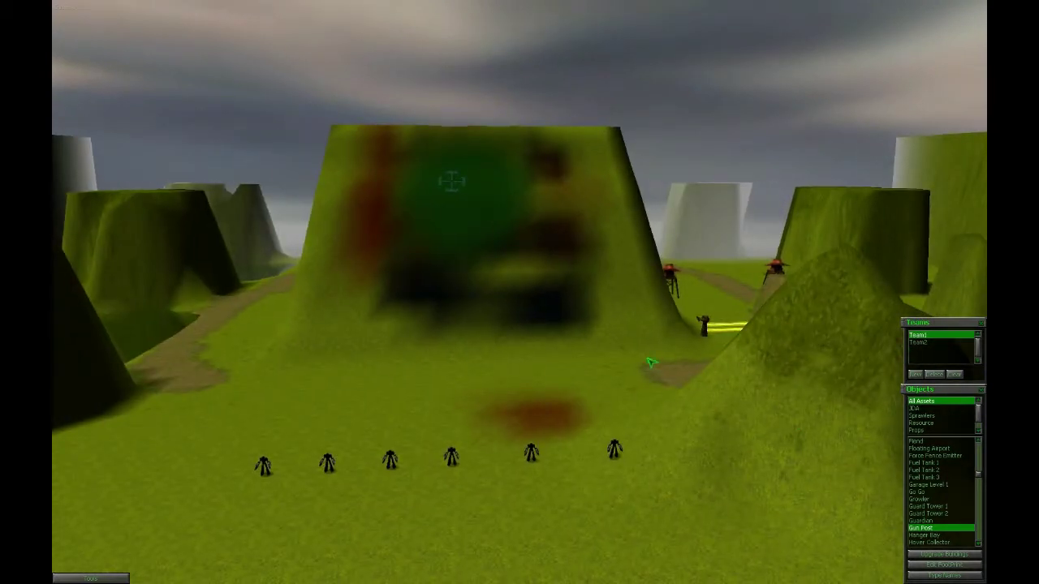
{"action": "key", "text": "Down"}
{"action": "scroll", "coordinate": [941, 516], "scroll_direction": "up", "scroll_amount": 6}
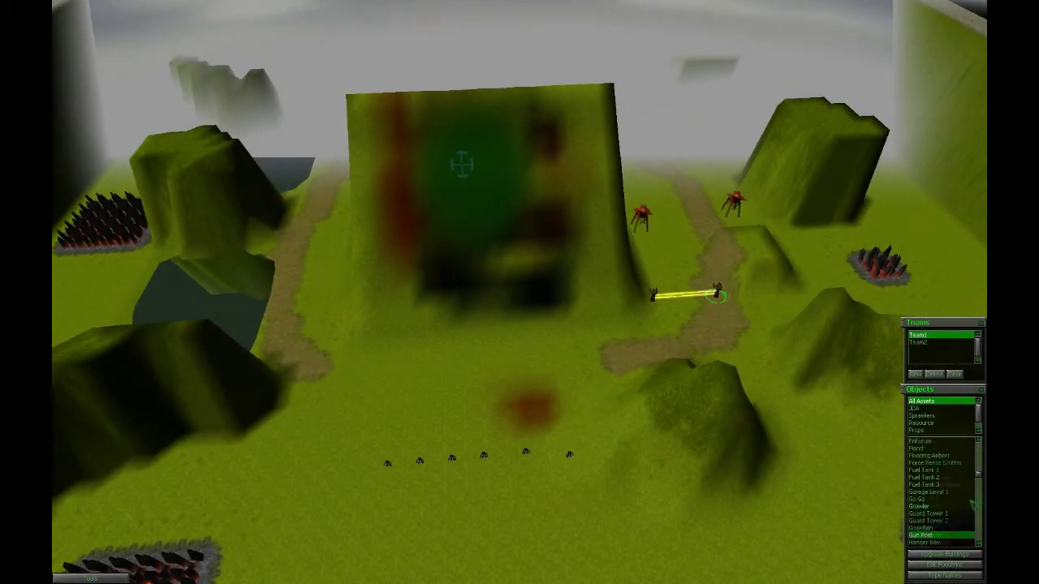
{"action": "scroll", "coordinate": [940, 517], "scroll_direction": "up", "scroll_amount": 2}
{"action": "scroll", "coordinate": [933, 518], "scroll_direction": "up", "scroll_amount": 2}
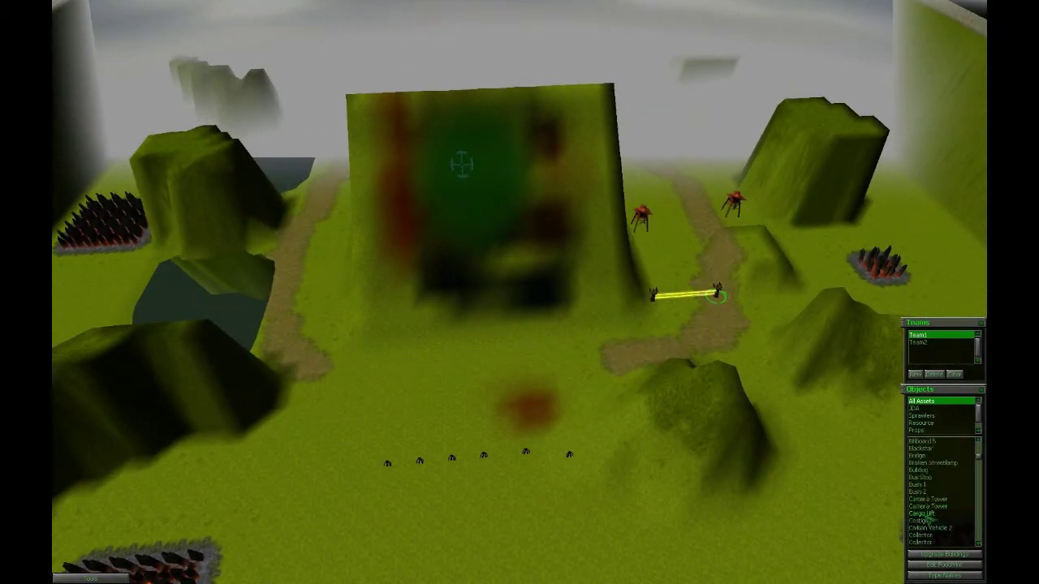
{"action": "scroll", "coordinate": [929, 519], "scroll_direction": "up", "scroll_amount": 2}
{"action": "scroll", "coordinate": [927, 519], "scroll_direction": "up", "scroll_amount": 2}
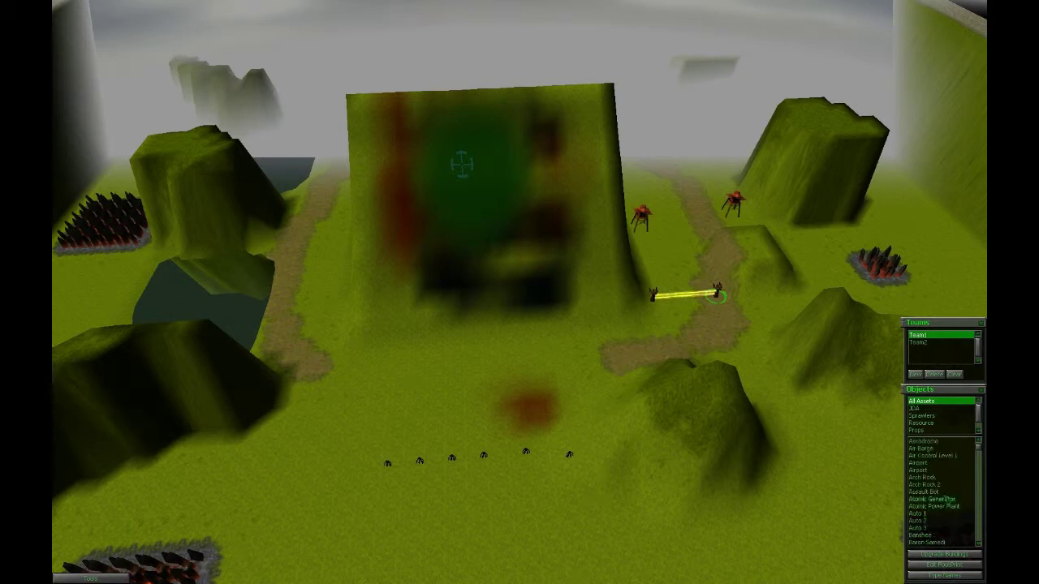
{"action": "scroll", "coordinate": [966, 495], "scroll_direction": "down", "scroll_amount": 5}
{"action": "scroll", "coordinate": [981, 493], "scroll_direction": "down", "scroll_amount": 5}
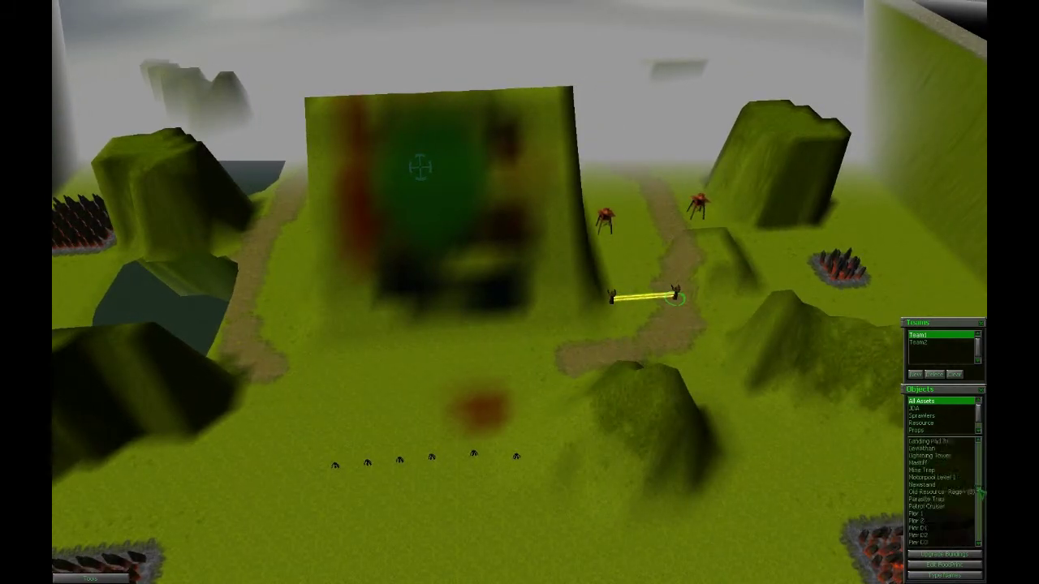
{"action": "scroll", "coordinate": [980, 492], "scroll_direction": "down", "scroll_amount": 3}
{"action": "scroll", "coordinate": [981, 511], "scroll_direction": "down", "scroll_amount": 3}
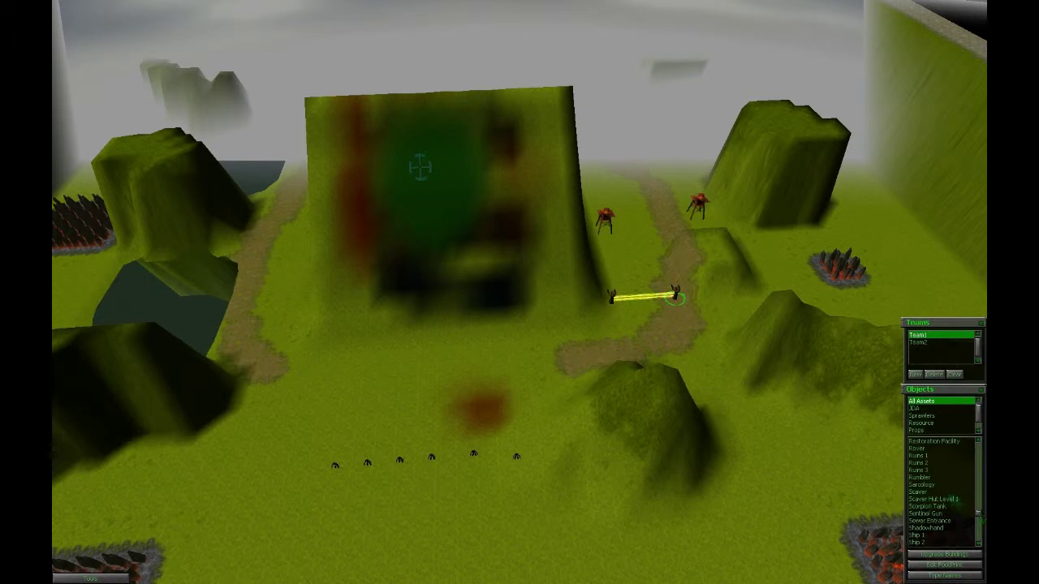
{"action": "scroll", "coordinate": [957, 516], "scroll_direction": "down", "scroll_amount": 2}
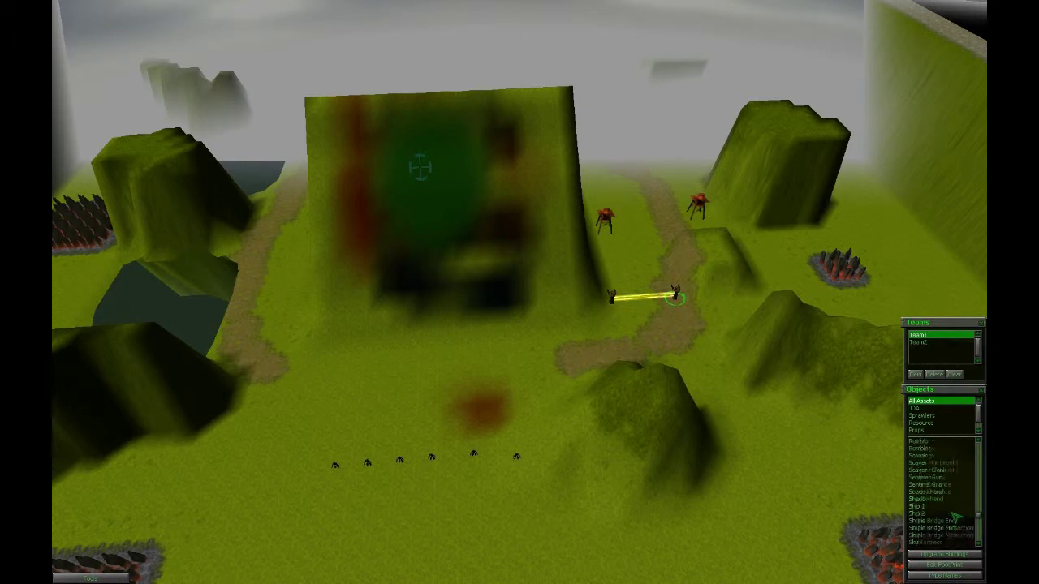
{"action": "scroll", "coordinate": [956, 516], "scroll_direction": "down", "scroll_amount": 2}
{"action": "scroll", "coordinate": [957, 517], "scroll_direction": "down", "scroll_amount": 1}
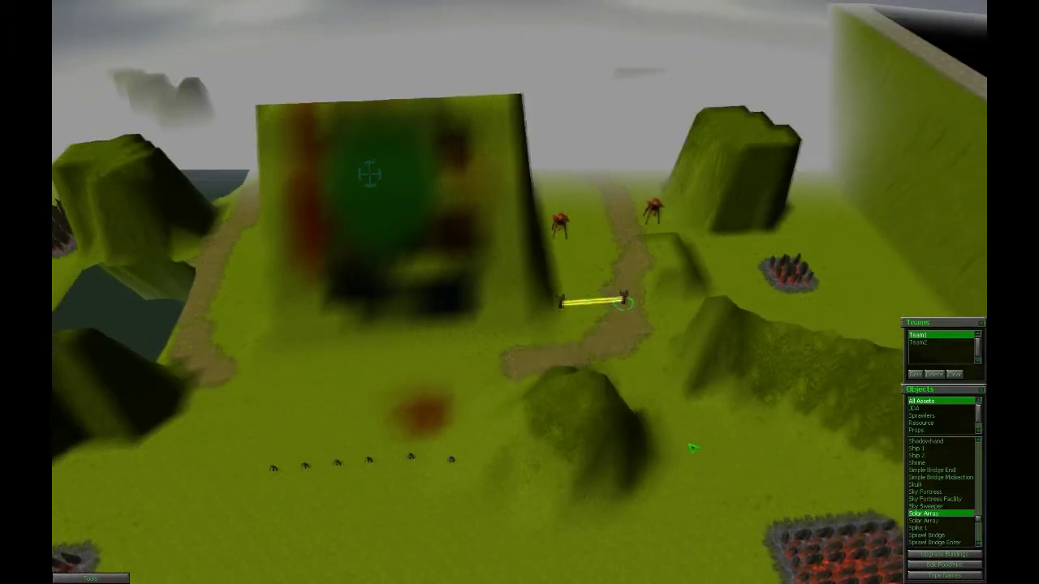
Place a Solar Array on the grass and box-select both arrays
{"action": "left_click", "coordinate": [685, 440]}
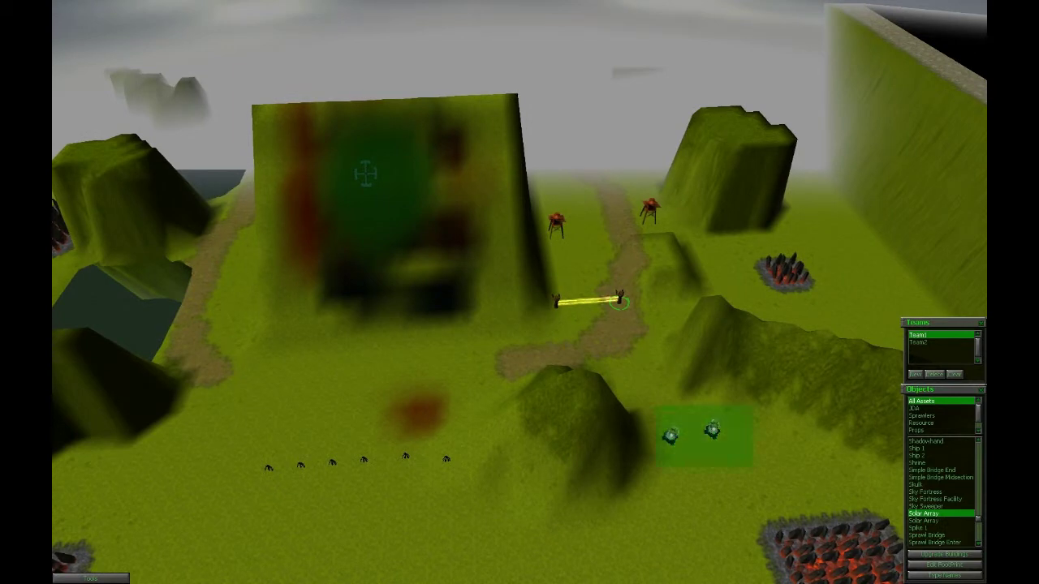
{"action": "left_click_drag", "start_coordinate": [642, 408], "coordinate": [752, 469]}
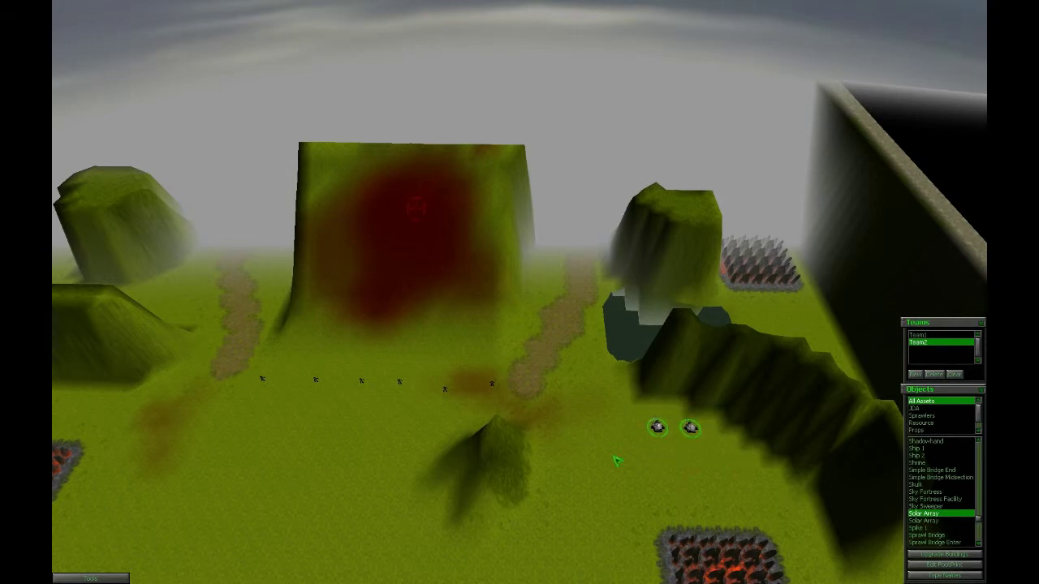
{"action": "scroll", "coordinate": [945, 511], "scroll_direction": "up", "scroll_amount": 2}
{"action": "scroll", "coordinate": [946, 512], "scroll_direction": "up", "scroll_amount": 3}
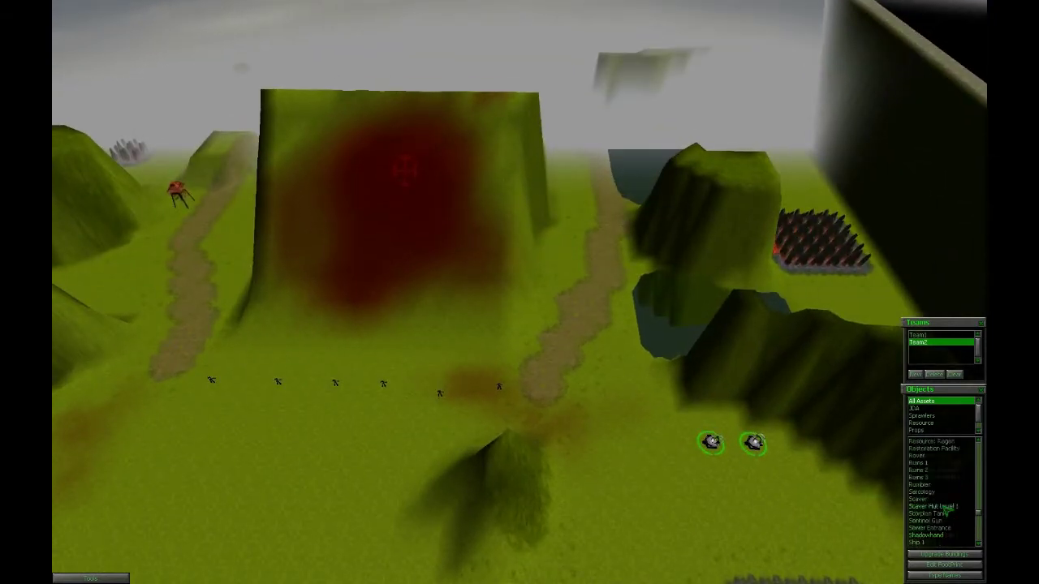
{"action": "scroll", "coordinate": [946, 510], "scroll_direction": "up", "scroll_amount": 2}
{"action": "scroll", "coordinate": [945, 510], "scroll_direction": "up", "scroll_amount": 2}
{"action": "scroll", "coordinate": [945, 510], "scroll_direction": "up", "scroll_amount": 2}
{"action": "scroll", "coordinate": [946, 510], "scroll_direction": "up", "scroll_amount": 2}
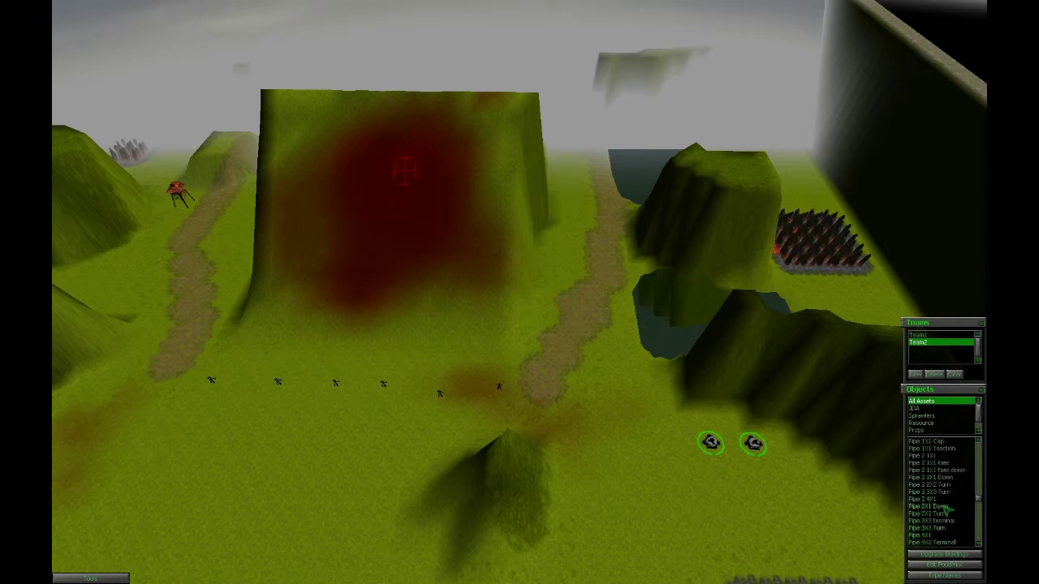
{"action": "scroll", "coordinate": [948, 510], "scroll_direction": "up", "scroll_amount": 2}
{"action": "scroll", "coordinate": [946, 513], "scroll_direction": "up", "scroll_amount": 2}
{"action": "scroll", "coordinate": [942, 516], "scroll_direction": "up", "scroll_amount": 2}
{"action": "scroll", "coordinate": [939, 520], "scroll_direction": "up", "scroll_amount": 2}
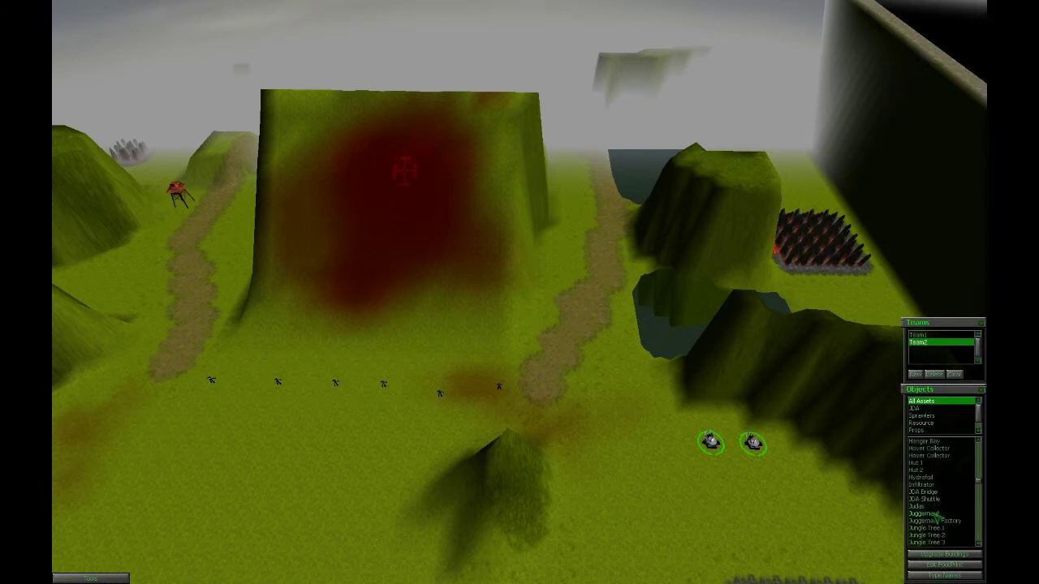
{"action": "scroll", "coordinate": [939, 518], "scroll_direction": "up", "scroll_amount": 2}
{"action": "scroll", "coordinate": [938, 519], "scroll_direction": "up", "scroll_amount": 2}
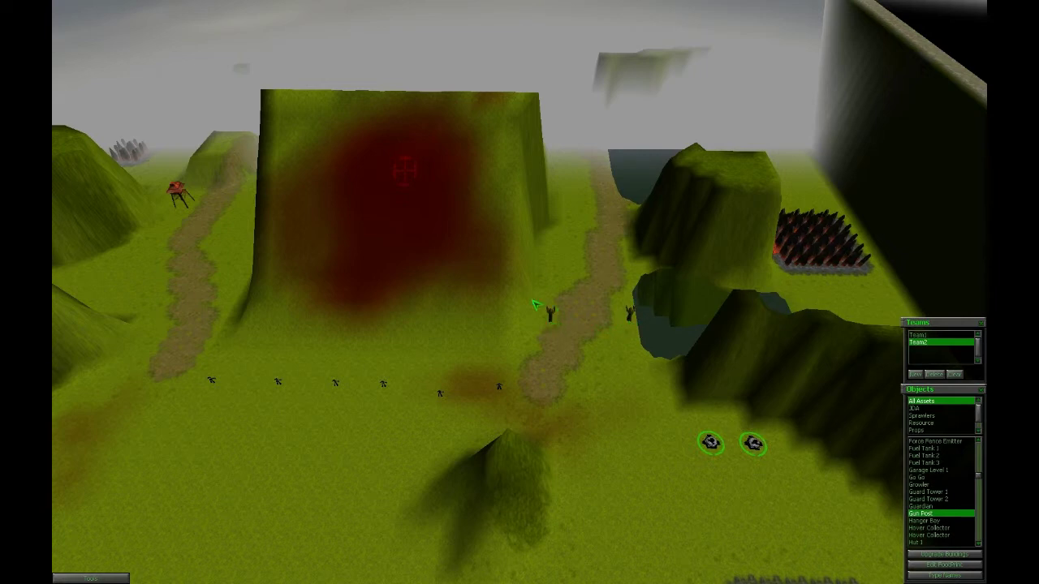
Box-select Team2's two new gun posts and link them with yellow beams
{"action": "left_click_drag", "start_coordinate": [534, 303], "coordinate": [686, 377]}
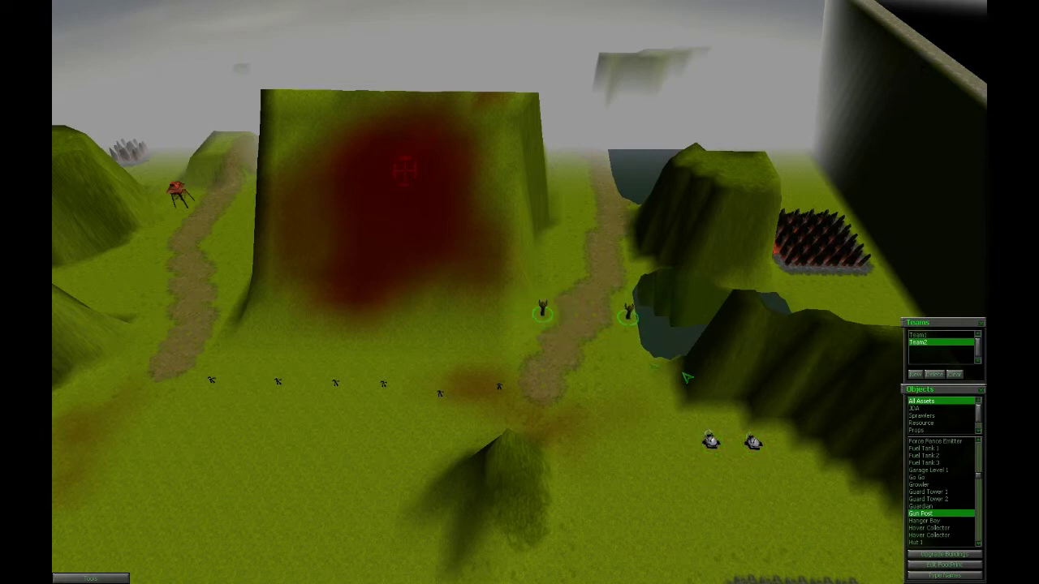
{"action": "key", "text": "1"}
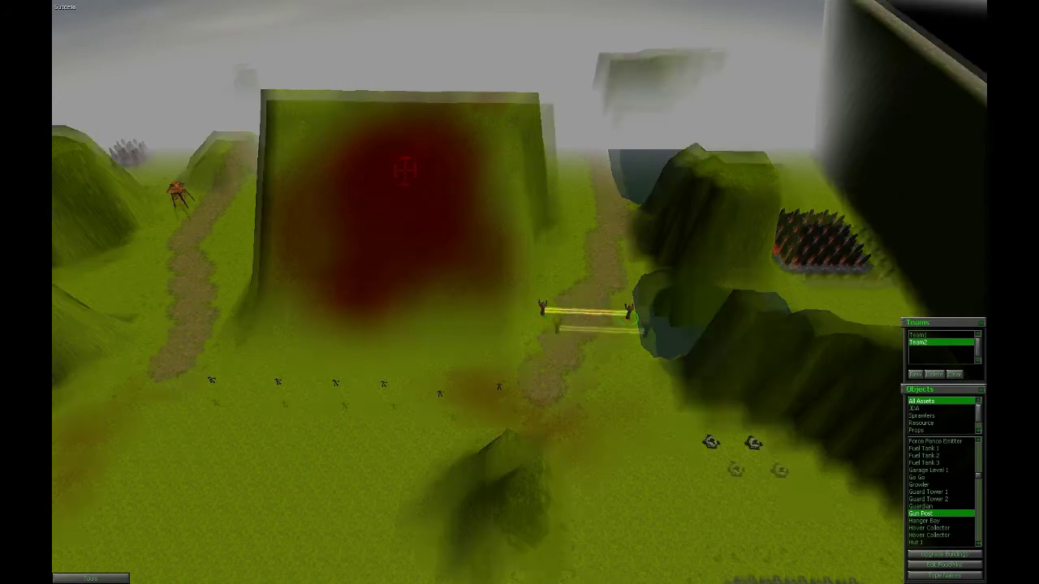
{"action": "scroll", "coordinate": [547, 323], "scroll_direction": "up", "scroll_amount": 10}
{"action": "scroll", "coordinate": [653, 469], "scroll_direction": "down", "scroll_amount": 5}
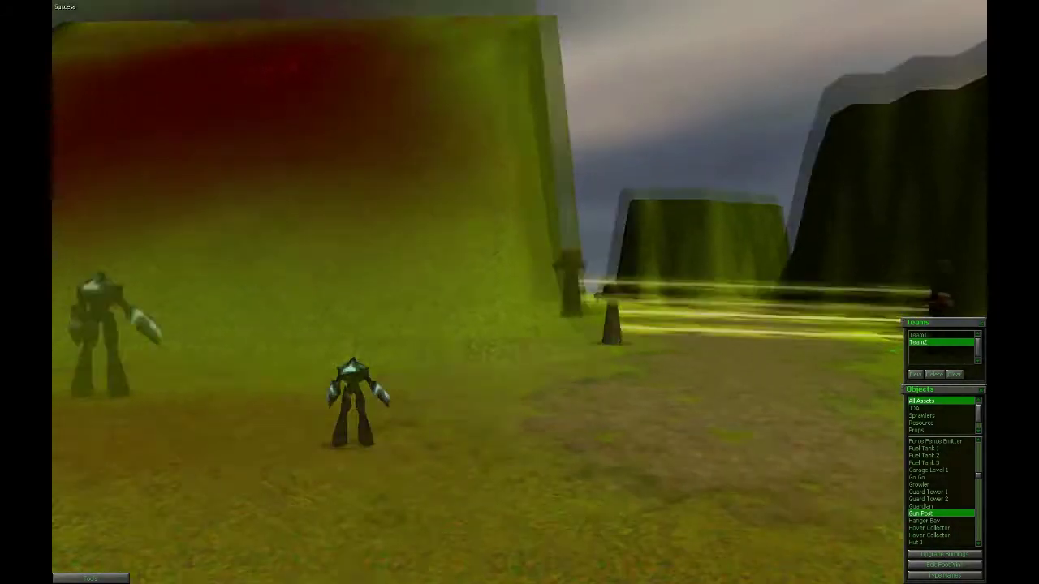
{"action": "scroll", "coordinate": [653, 468], "scroll_direction": "down", "scroll_amount": 5}
{"action": "scroll", "coordinate": [653, 468], "scroll_direction": "down", "scroll_amount": 5}
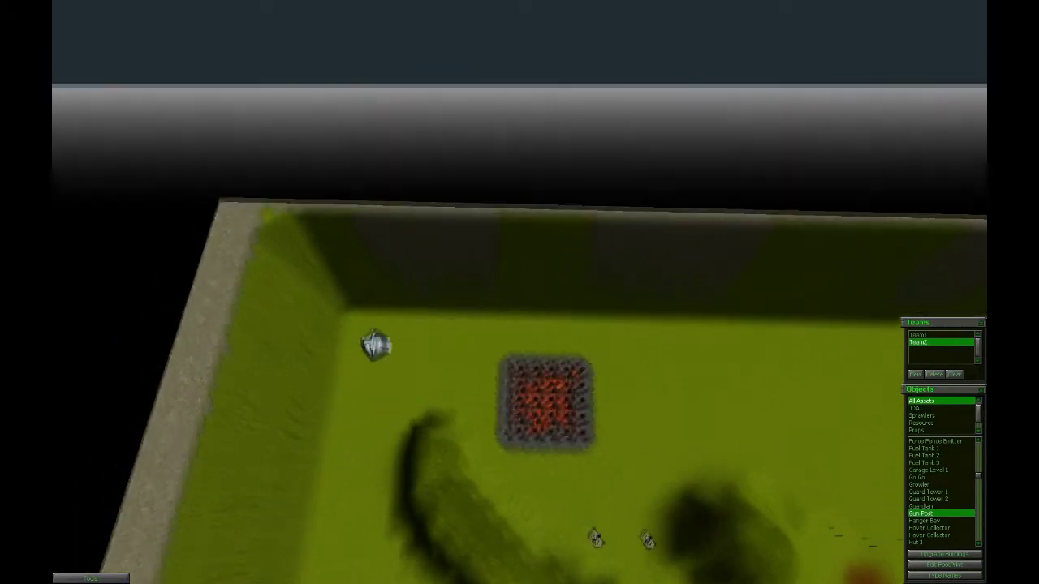
{"action": "scroll", "coordinate": [428, 420], "scroll_direction": "up", "scroll_amount": 5}
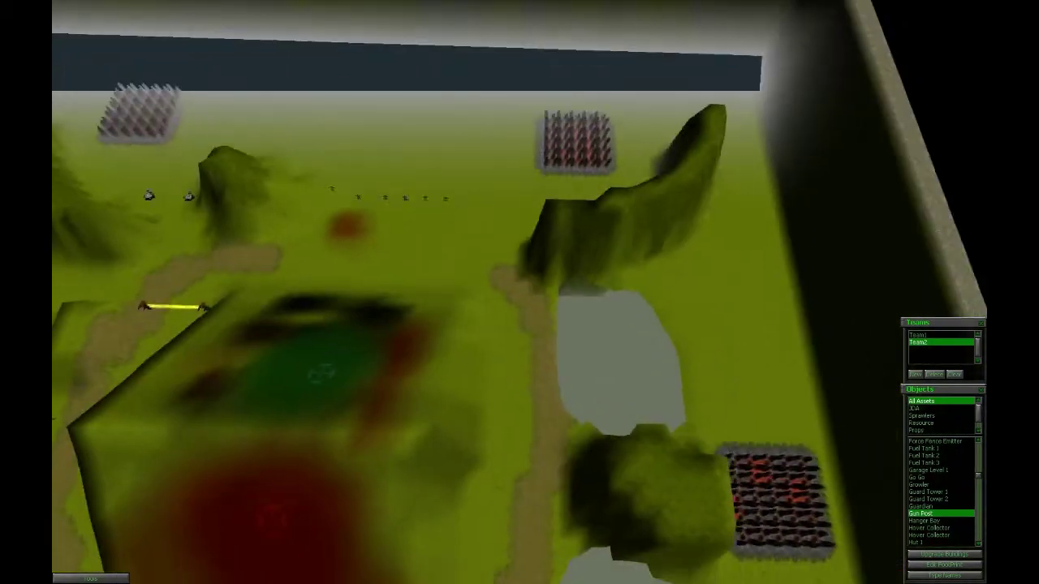